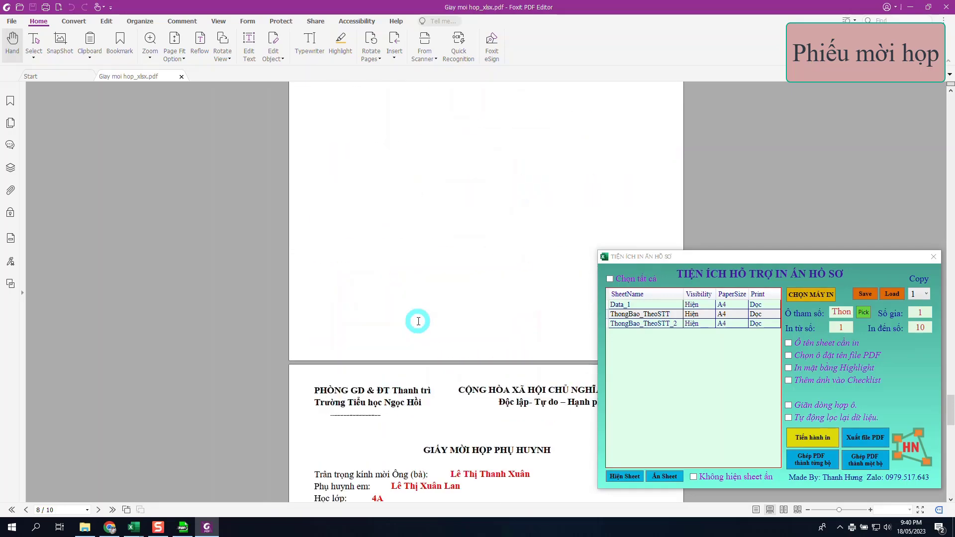
- Look back through the generated meeting-invitation PDF and close it together with the PDF reDirect window
scroll(419, 323, "up", 10)
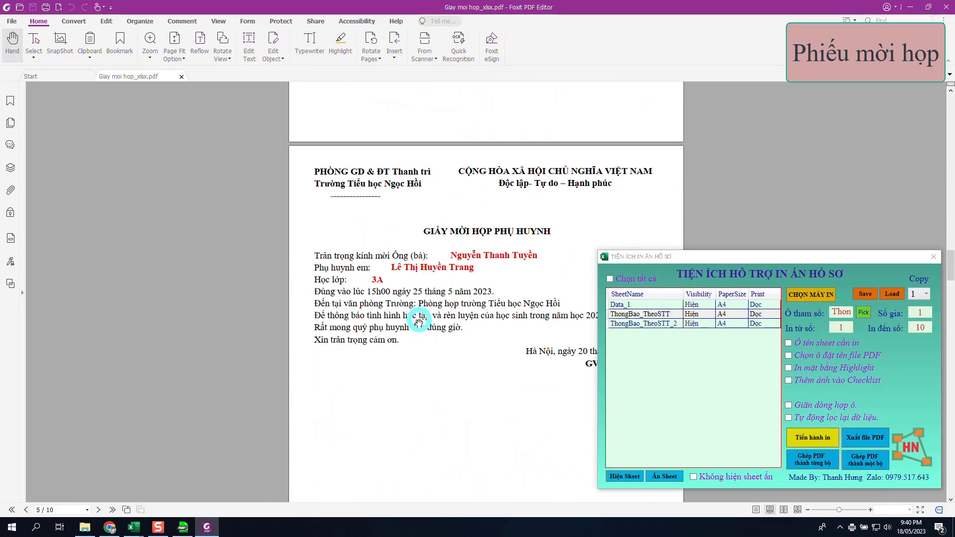
left_click(946, 7)
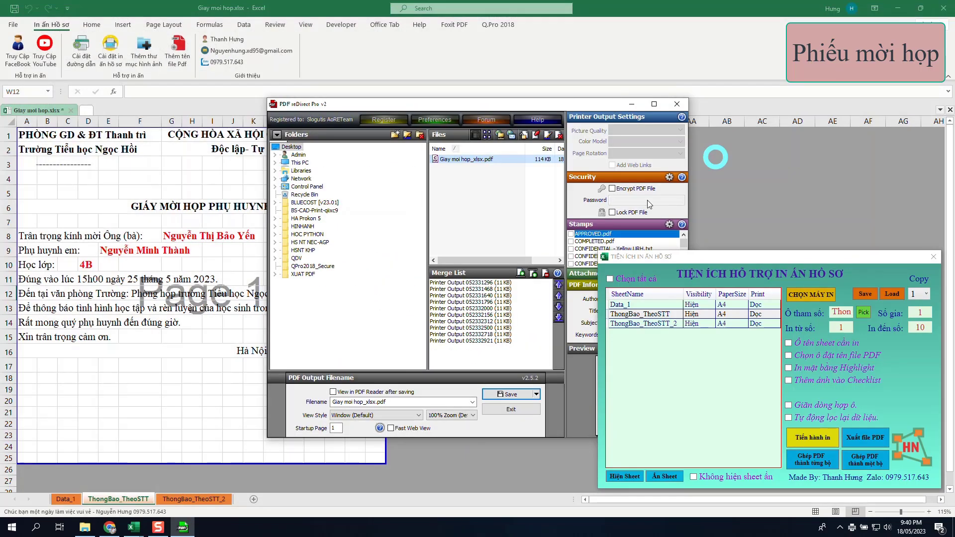
left_click(677, 104)
- Select the ThongBao_TheoSTT_2 sheet for printing, pick its row 1 Số thứ tự value cell as the parameter, and set the increment to 2
left_click(662, 322)
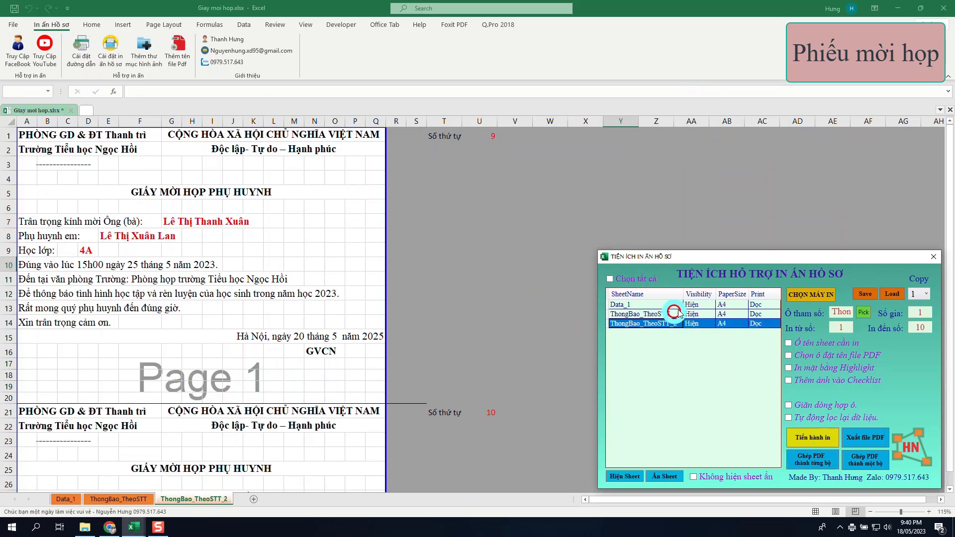
left_click(864, 314)
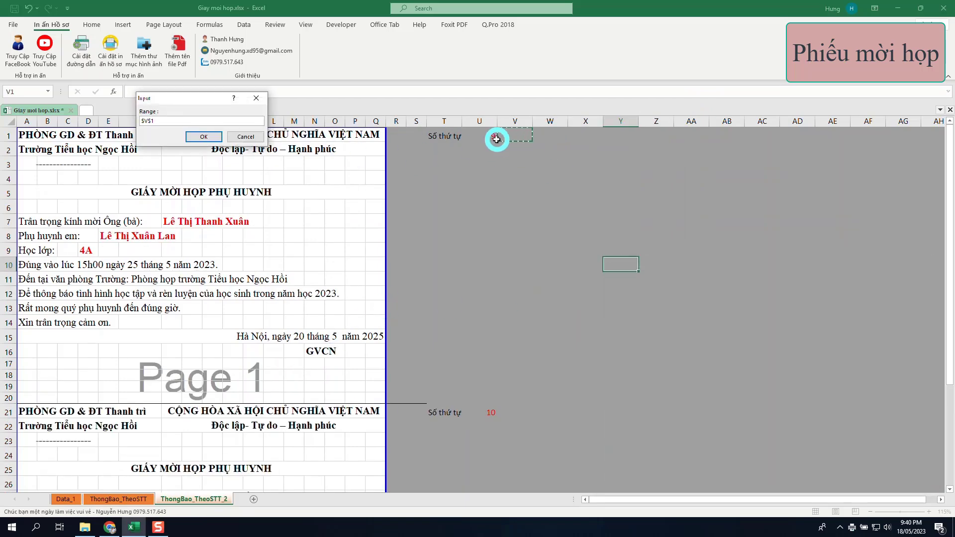
left_click(205, 137)
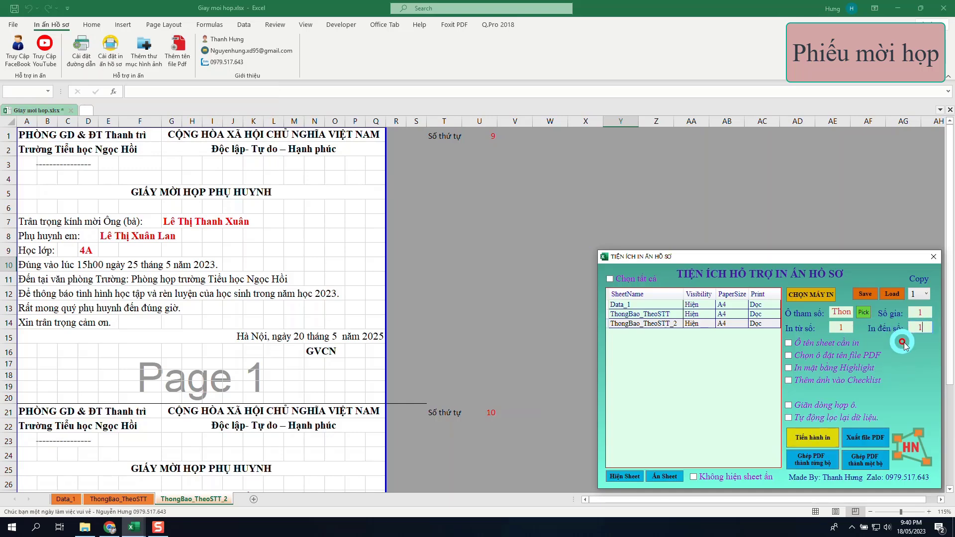
key("BackSpace")
type("2")
scroll(170, 335, "down", 4)
scroll(172, 335, "up", 2)
scroll(171, 336, "up", 2)
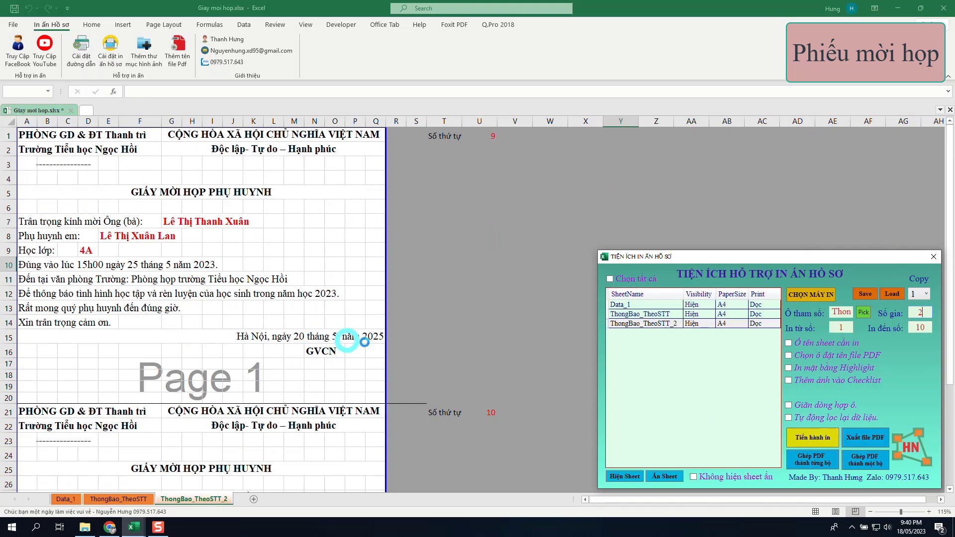
- Print invitations 1 to 10 to PDF reDirect and save the merged output as Giay moi hop_xlsx
left_click(815, 431)
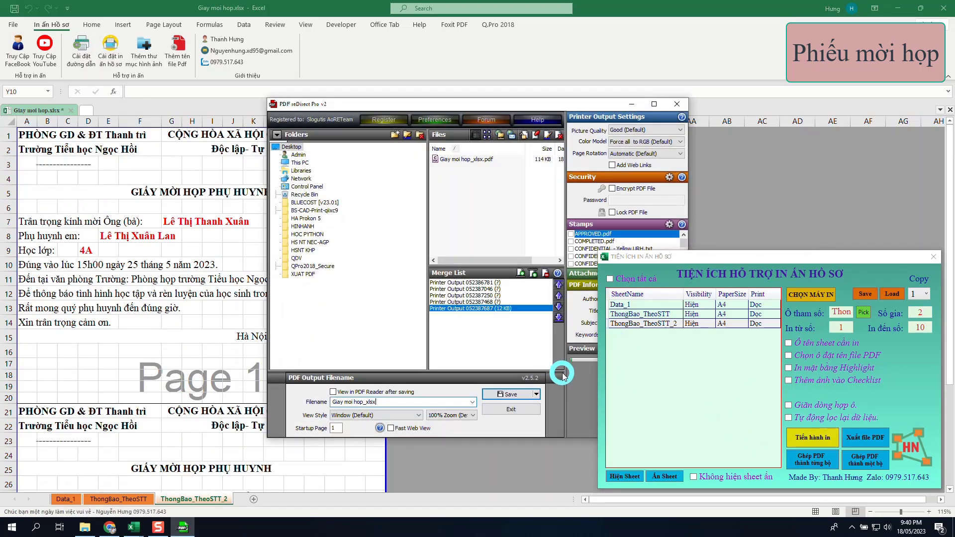
left_click_drag(523, 106, 334, 89)
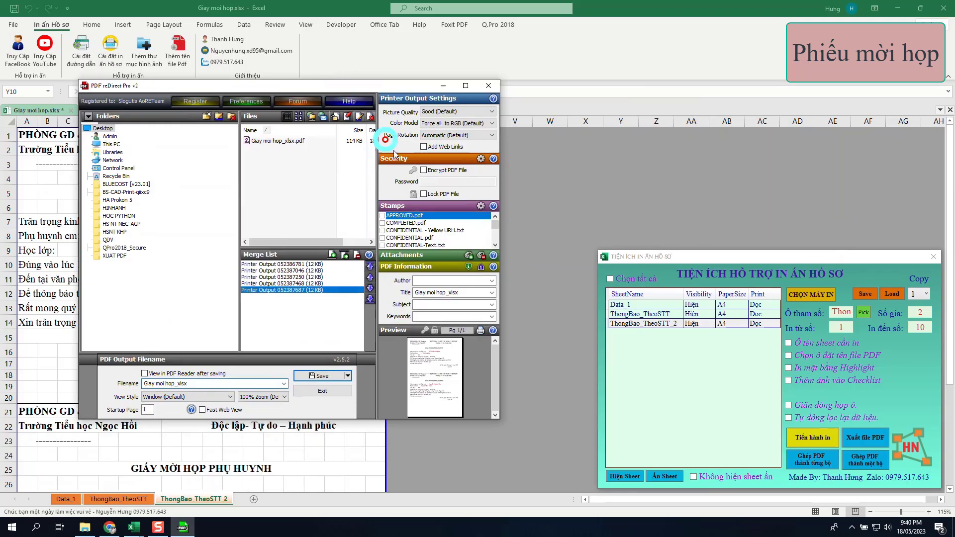
left_click(324, 375)
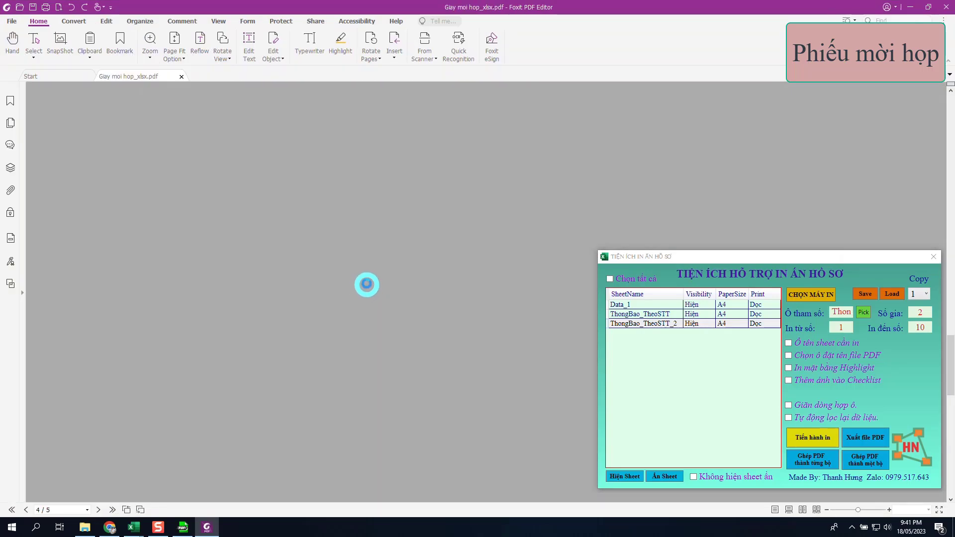
- Check the pages of the saved two-per-page invitation PDF and close the viewer and the print utility
left_click(531, 308)
scroll(402, 284, "down", 10)
scroll(403, 282, "up", 15)
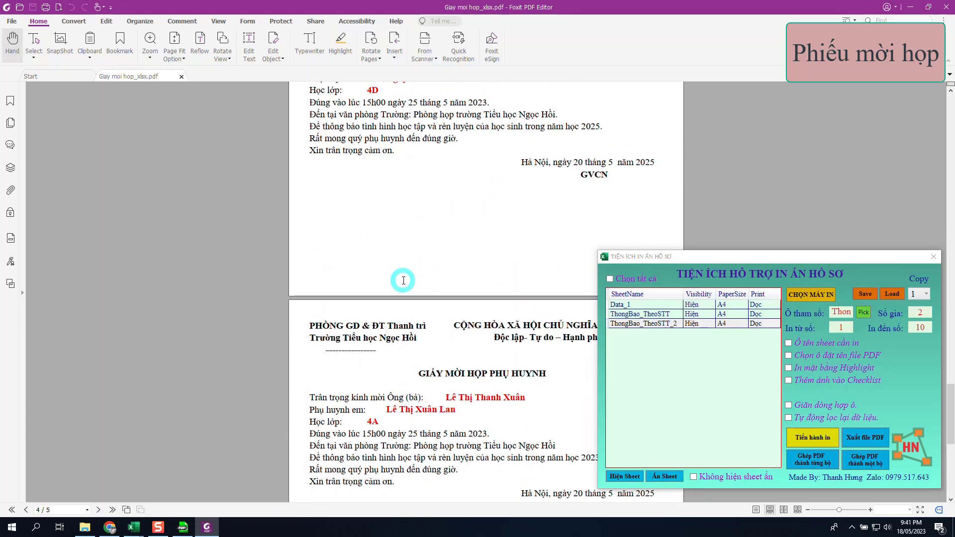
scroll(404, 280, "down", 6)
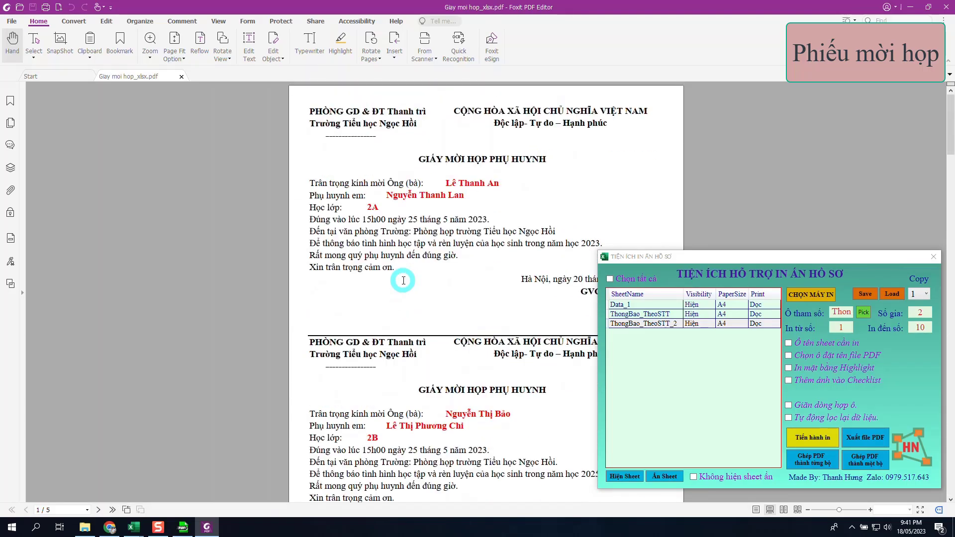
scroll(423, 252, "down", 8)
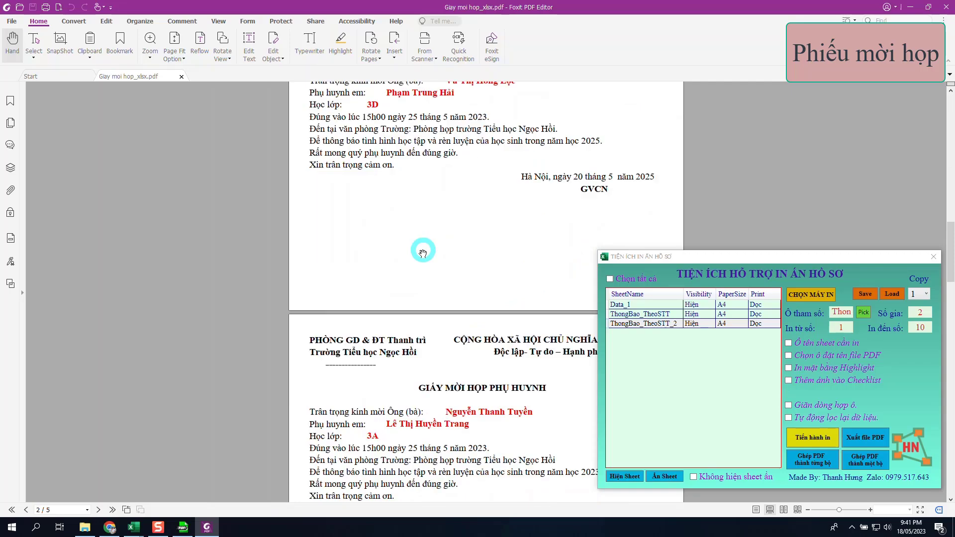
scroll(462, 258, "down", 8)
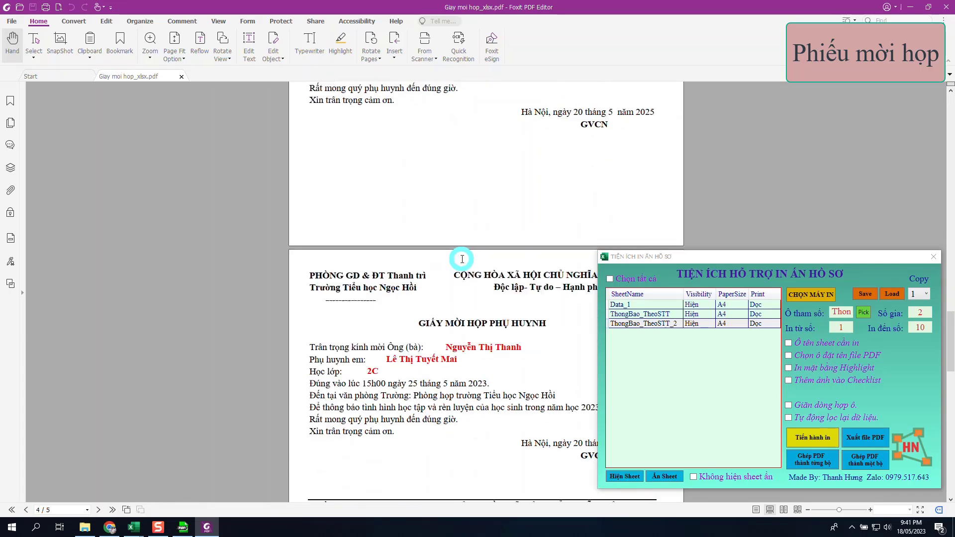
left_click(946, 9)
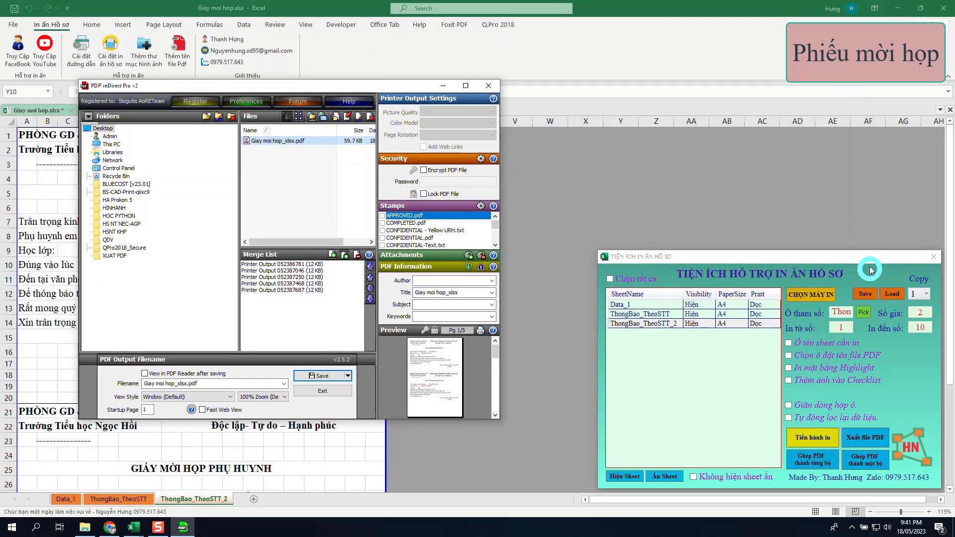
left_click(932, 254)
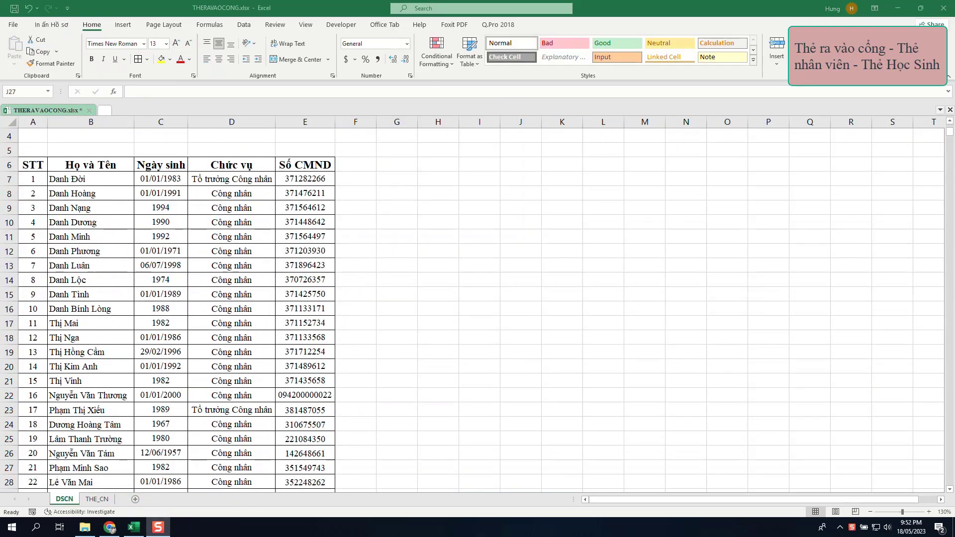
- Set up printing for the THE_CN card sheet with cell X1 as the parameter cell
left_click(101, 504)
scroll(576, 284, "down", 9)
scroll(576, 283, "up", 9)
left_click(64, 26)
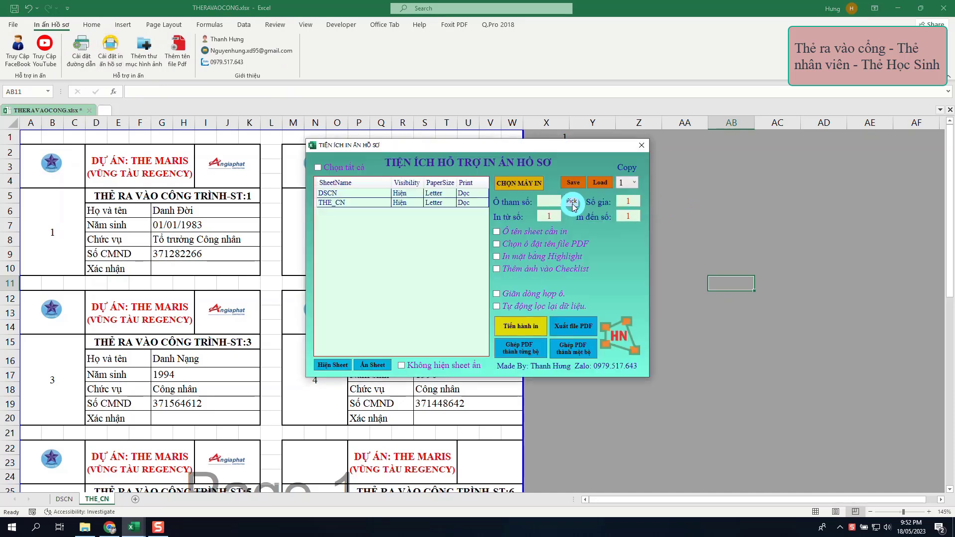
left_click(389, 204)
left_click(570, 202)
left_click(559, 138)
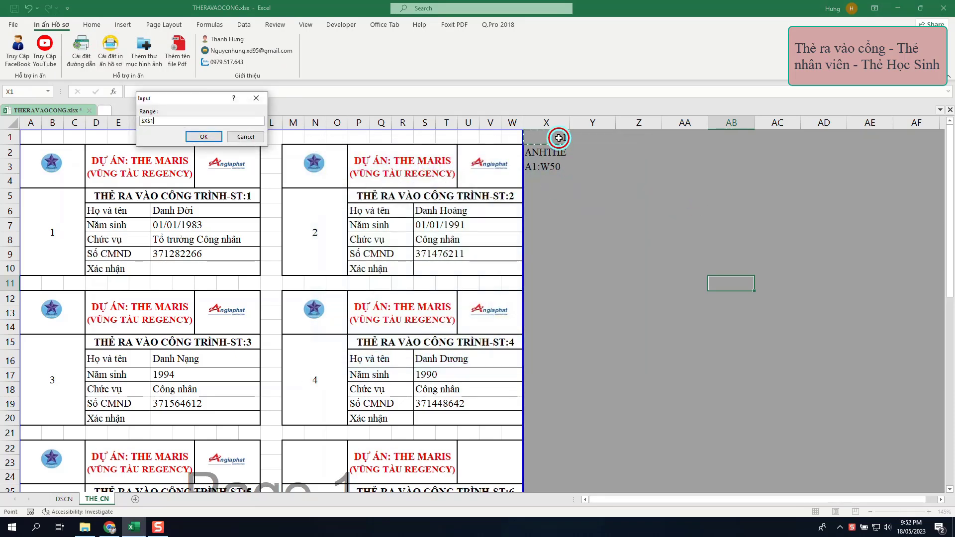
left_click(207, 140)
- Enable adding images to the checklist, with cell X2 as the image folder reference and X3 as the image range reference
left_click(525, 271)
left_click(636, 269)
left_click(549, 152)
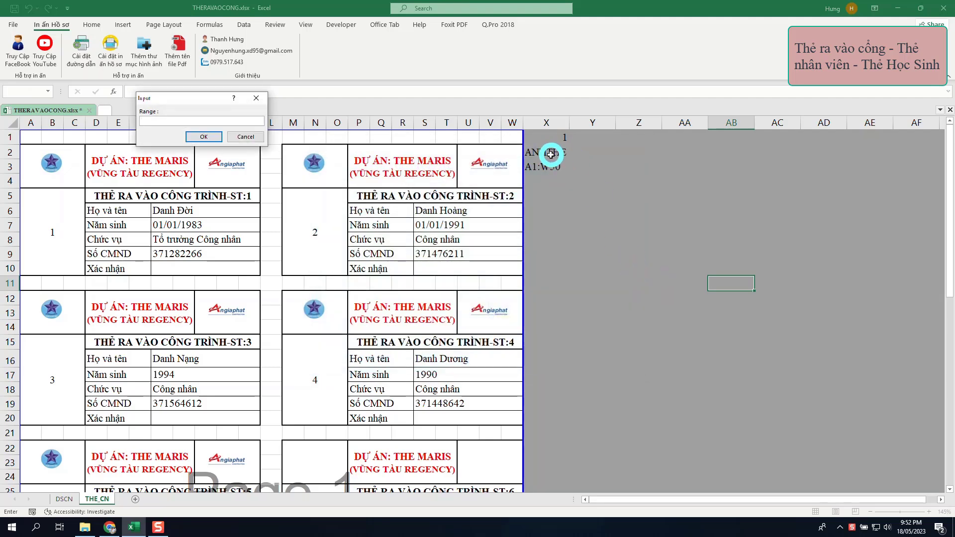
left_click(204, 137)
left_click(633, 282)
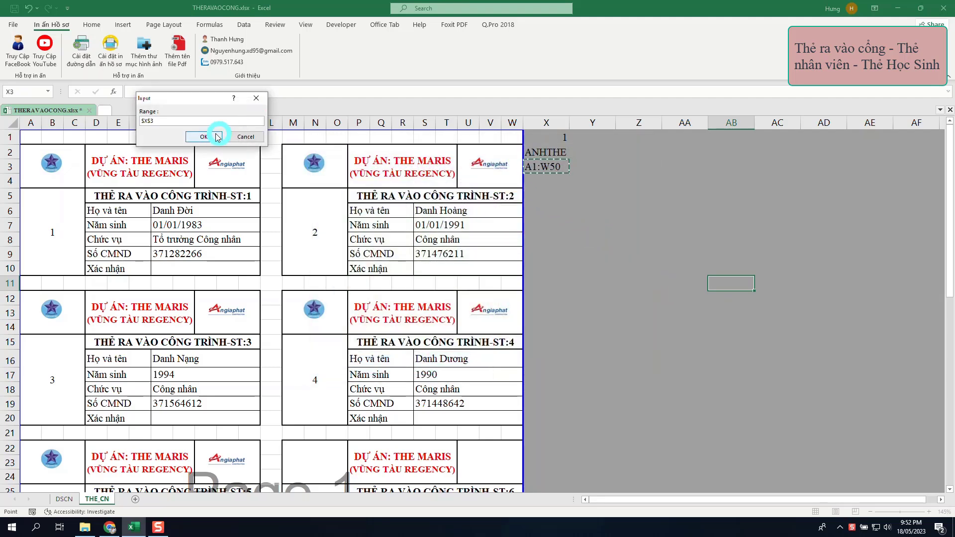
left_click(240, 136)
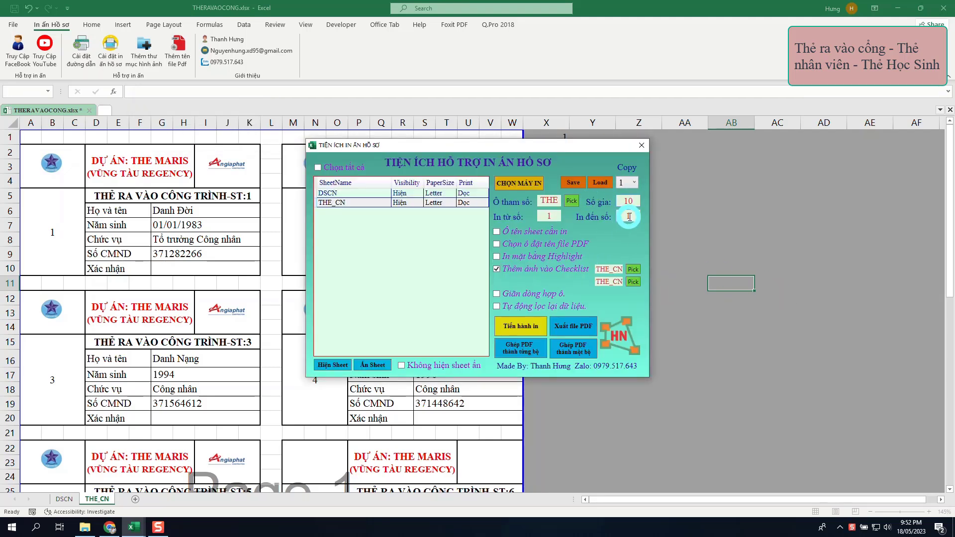
- Print cards 1 to 30 in increments of 10 to PDF reDirect and save the merged output as THERAVAOCONG_xlsx
left_click_drag(549, 170, 853, 305)
left_click(828, 462)
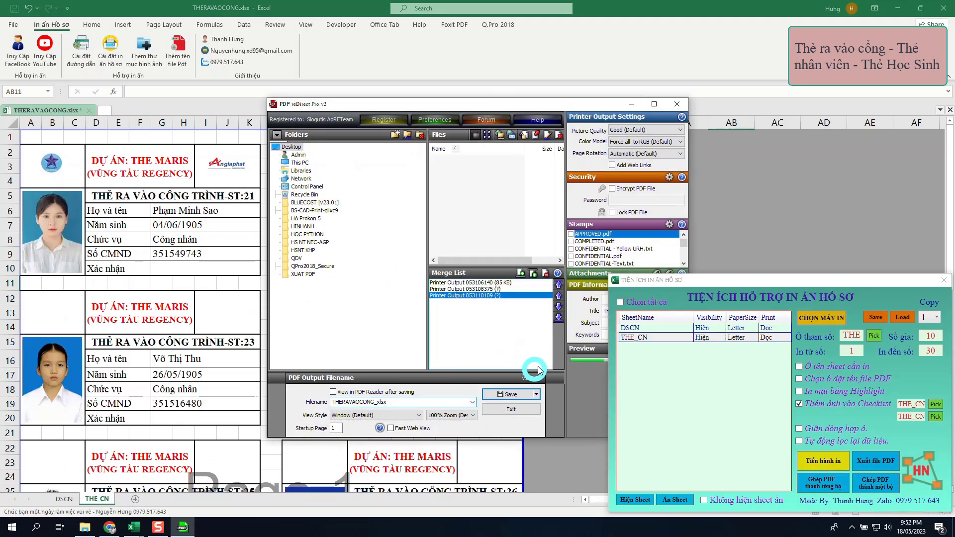
left_click(510, 396)
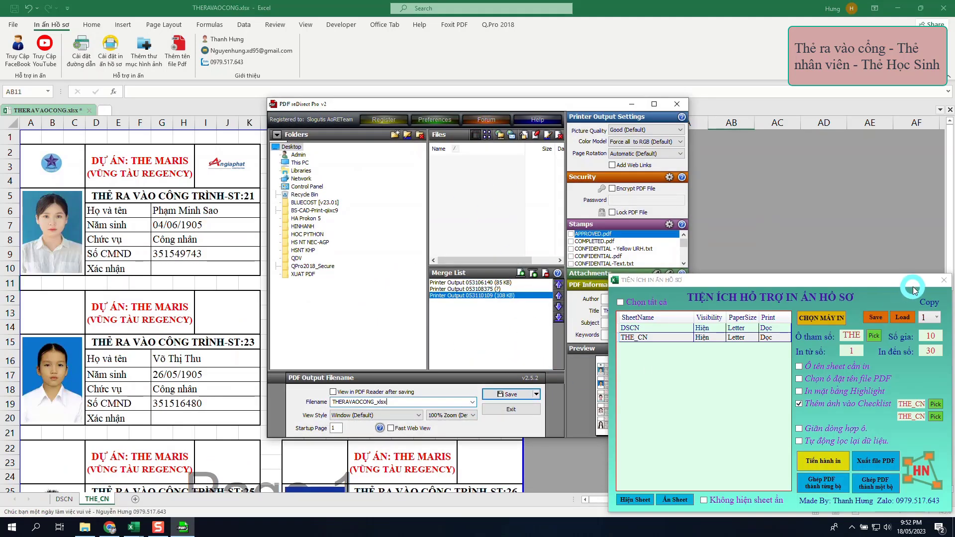
left_click(945, 280)
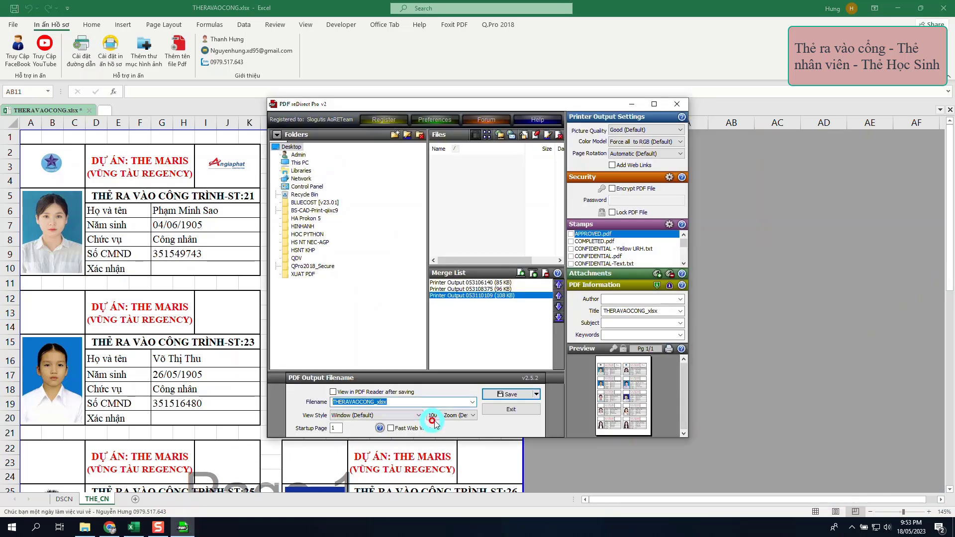
left_click(523, 395)
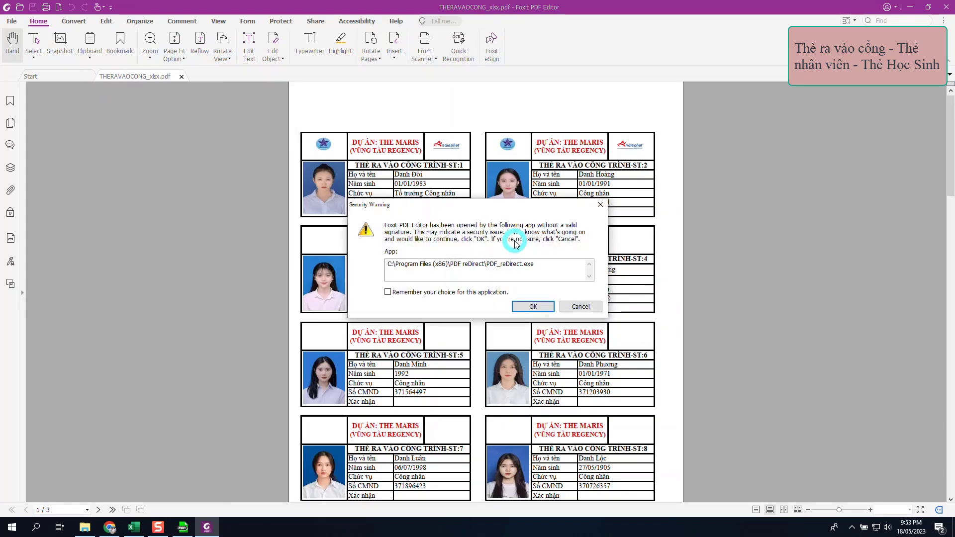
- Allow the PDF to open and check the photos and details on all pages of access cards
left_click(533, 306)
scroll(578, 224, "down", 15)
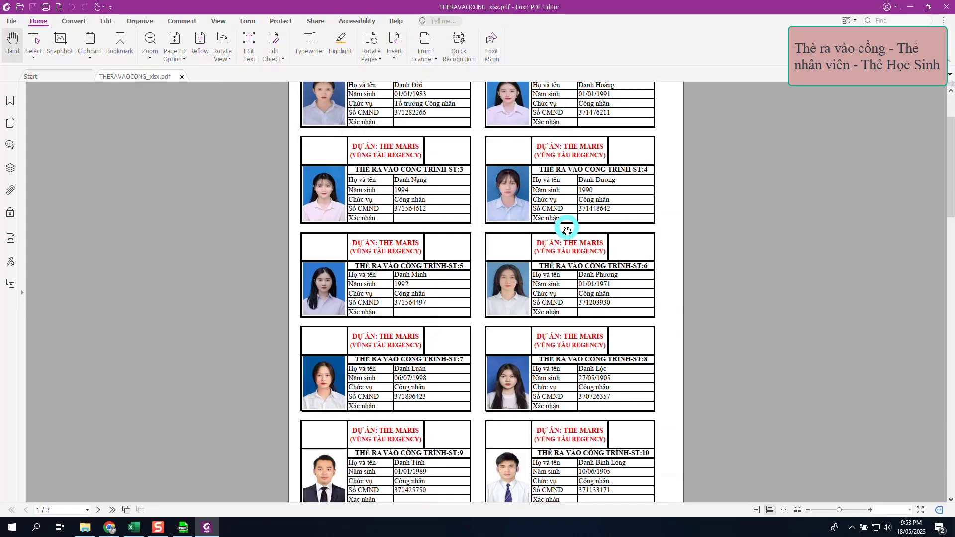
scroll(568, 226, "down", 3)
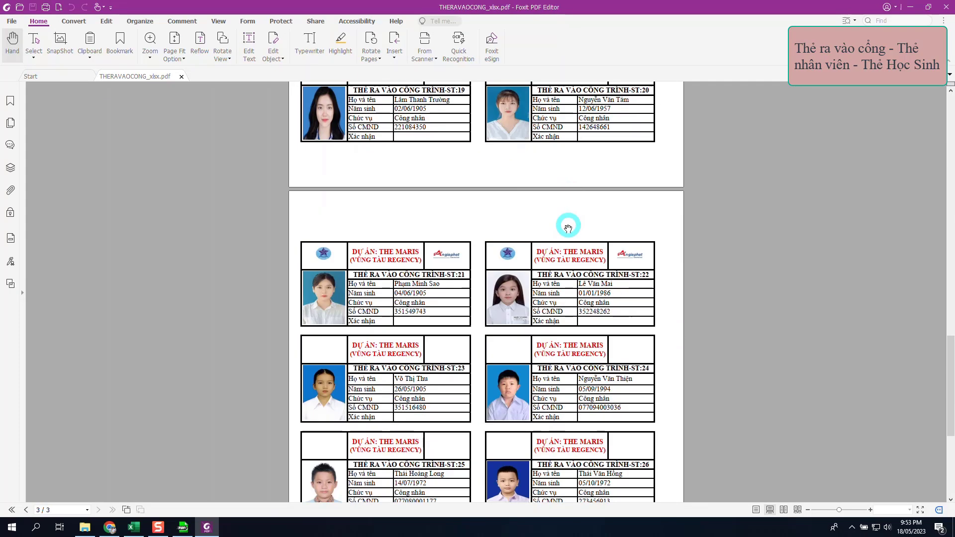
scroll(568, 225, "up", 15)
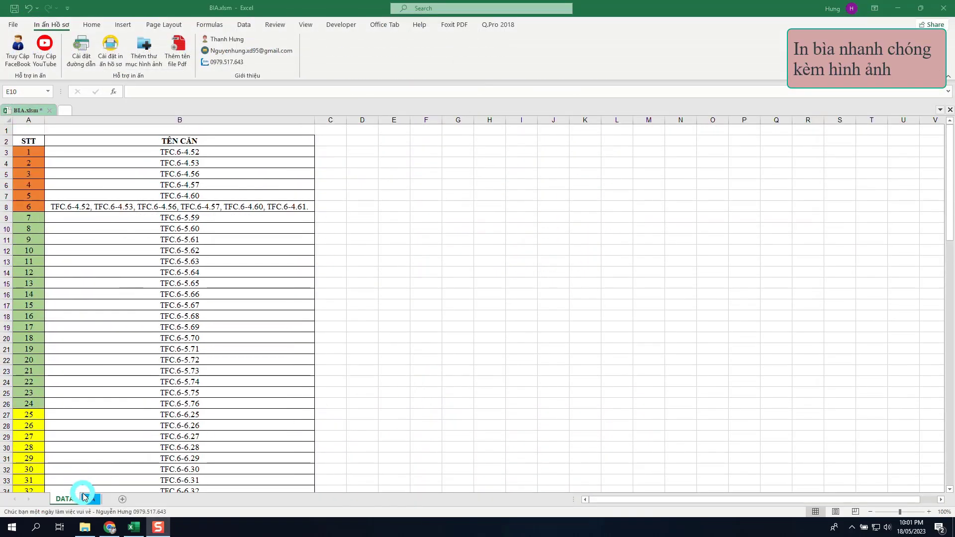
- Show the BIA cover sheet in BIA.xlsm and view the path settings of the print add-in
left_click(83, 496)
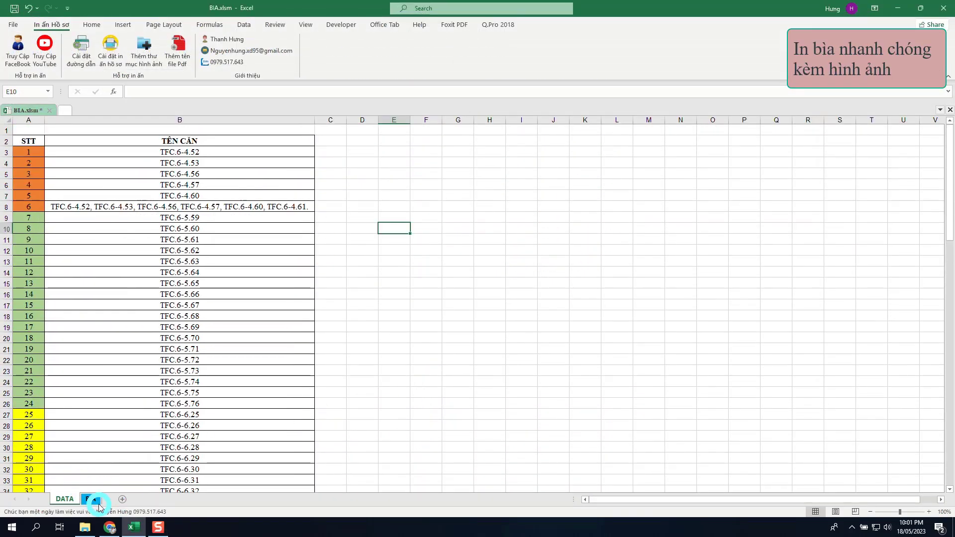
left_click(838, 258)
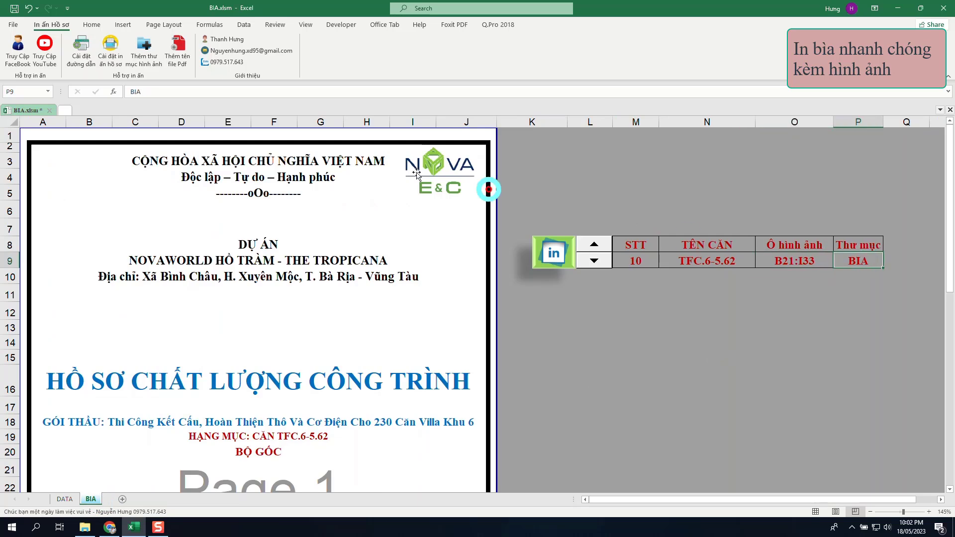
left_click(81, 50)
left_click(625, 207)
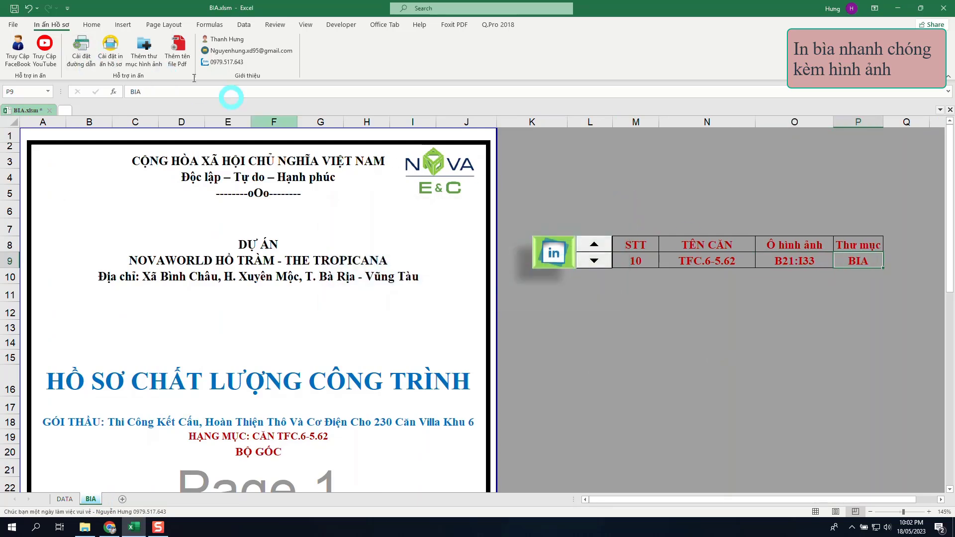
- Add the image folder that supplies the cover pictures
left_click(144, 49)
left_click(440, 336)
left_click(497, 353)
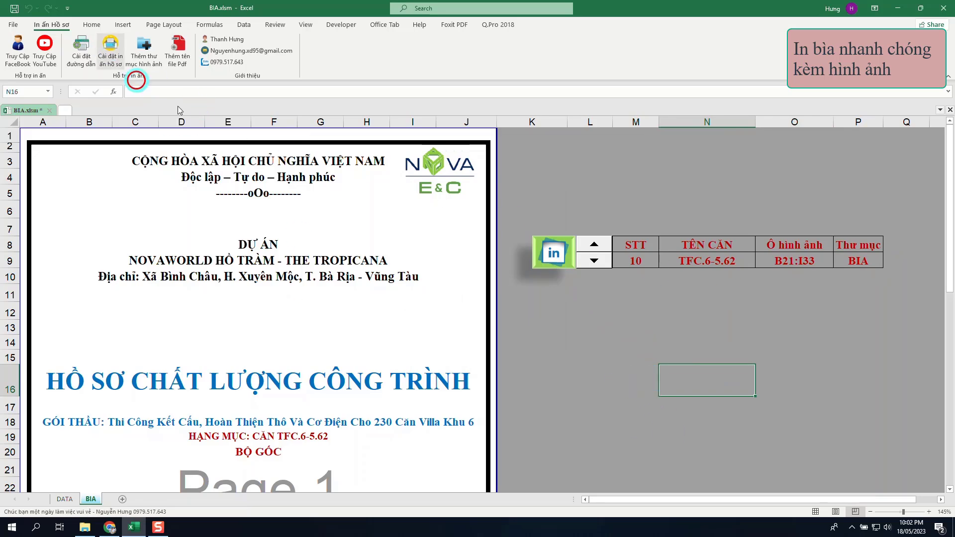
- Set up printing for the BIA sheet with the STT value cell M9 as the parameter cell
left_click(108, 53)
left_click(566, 187)
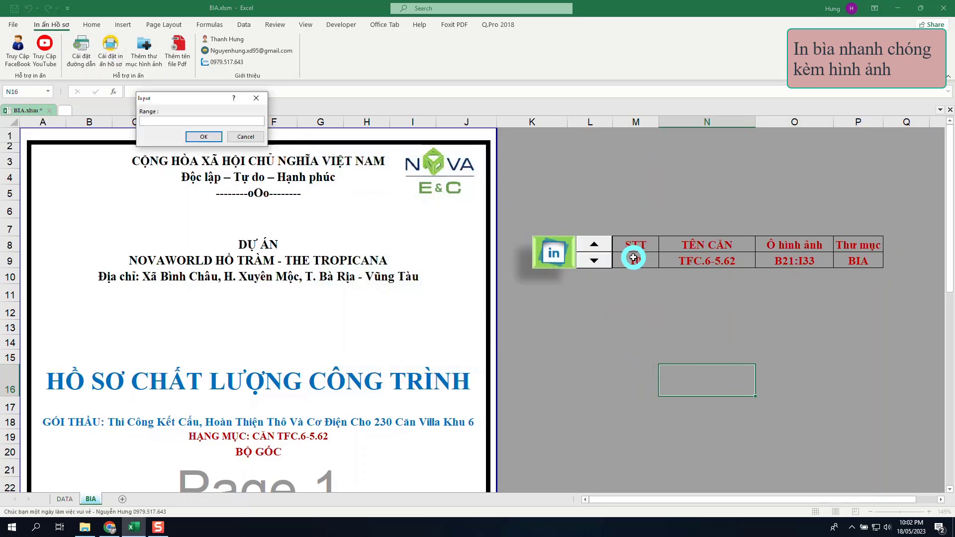
left_click(217, 142)
left_click(344, 205)
- Enable adding images to the checklist, with cell P9 as the image folder reference and O9 as the image range reference
left_click(548, 266)
left_click(638, 269)
left_click(855, 259)
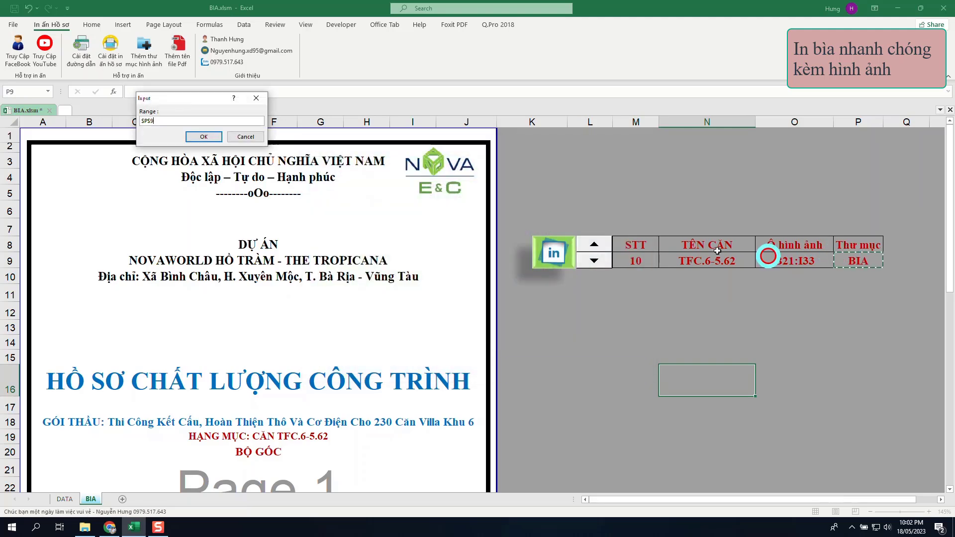
left_click(216, 142)
left_click(638, 269)
left_click(806, 262)
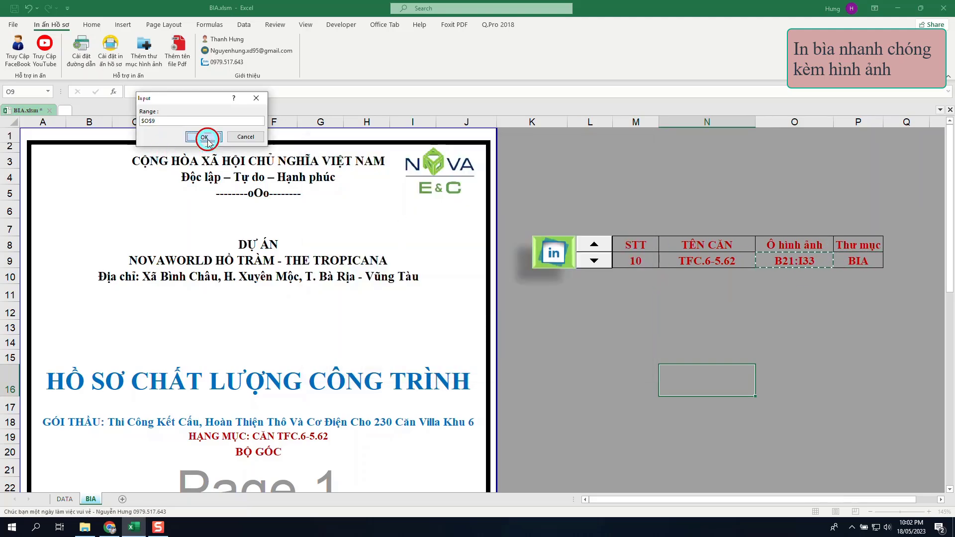
left_click(208, 141)
- Print covers 1 to 10 from the BIA sheet and save the merged output as BIA_xlsm.pdf
left_click(531, 325)
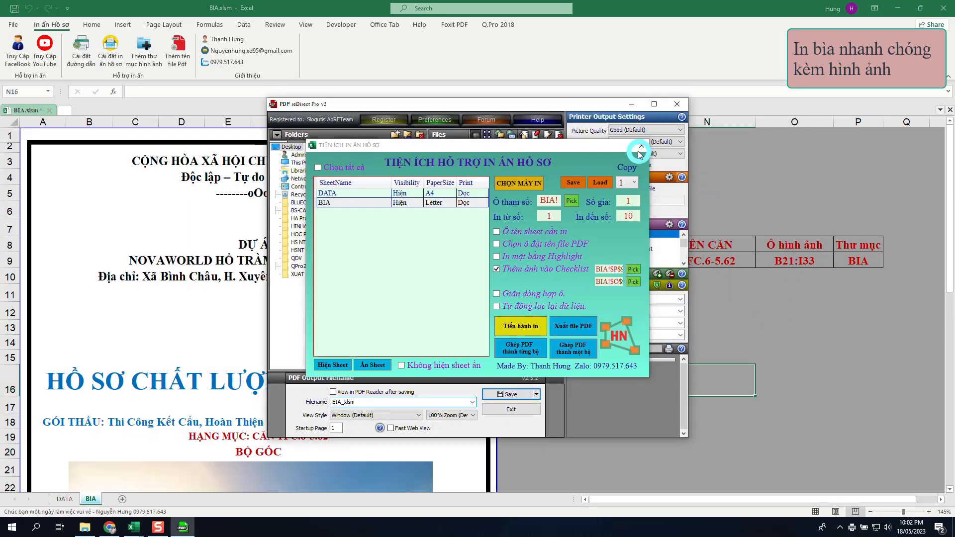
left_click(182, 530)
left_click(522, 393)
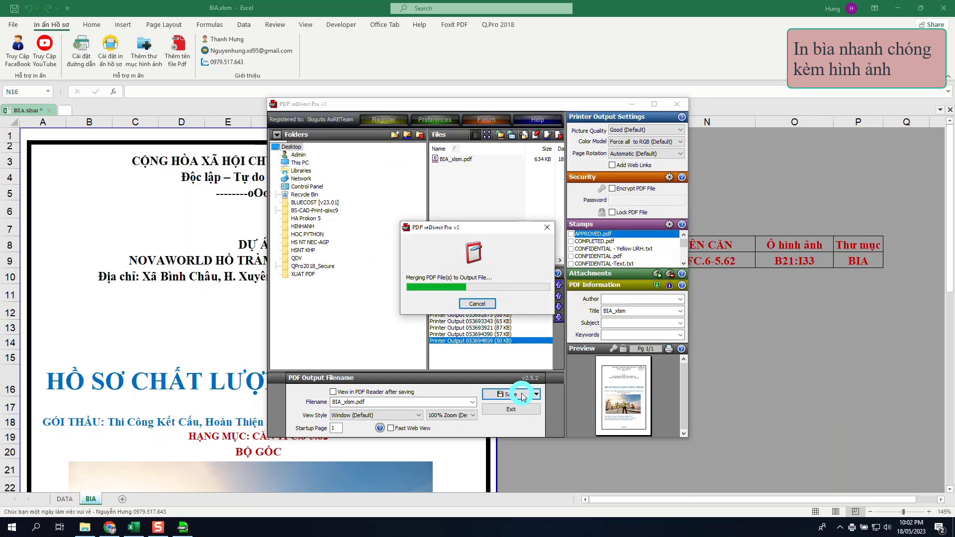
- Open BIA_xlsm.pdf, review the printed cover pages and their pictures, and close the PDF and the PDF printer window
double_click(497, 158)
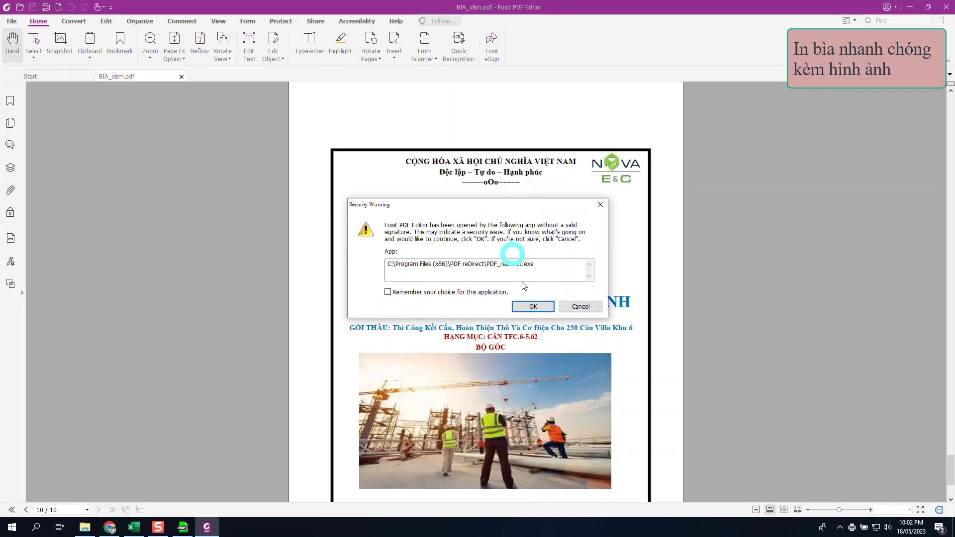
left_click(543, 308)
scroll(543, 307, "up", 20)
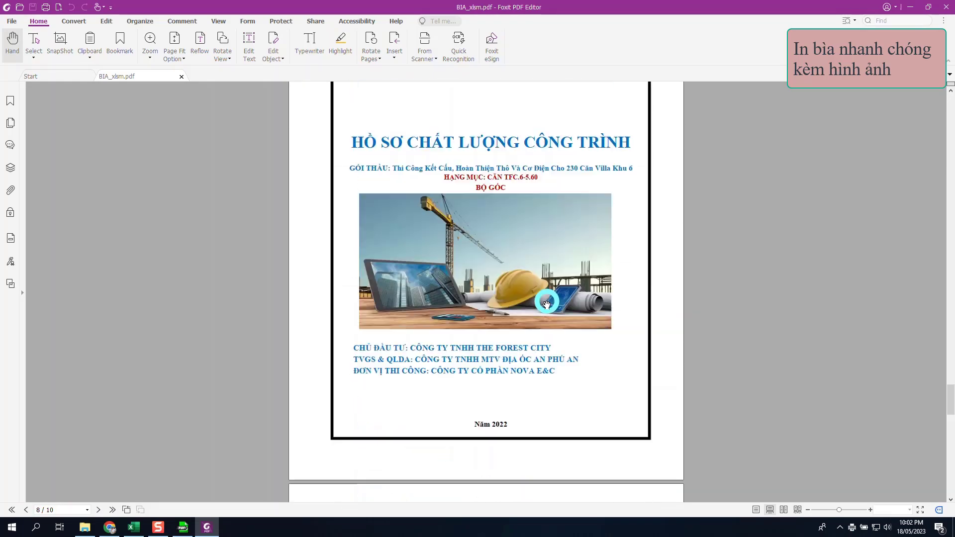
scroll(547, 303, "up", 20)
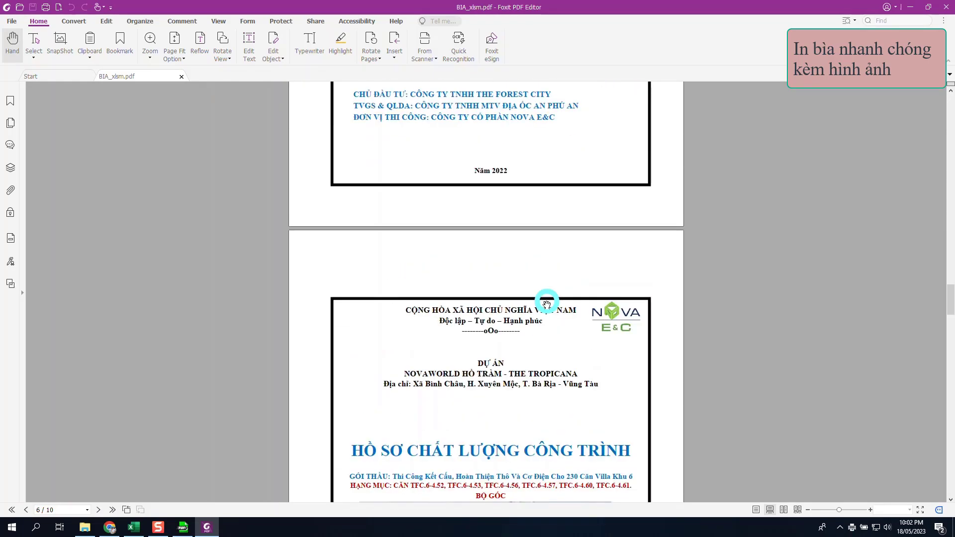
scroll(547, 303, "up", 20)
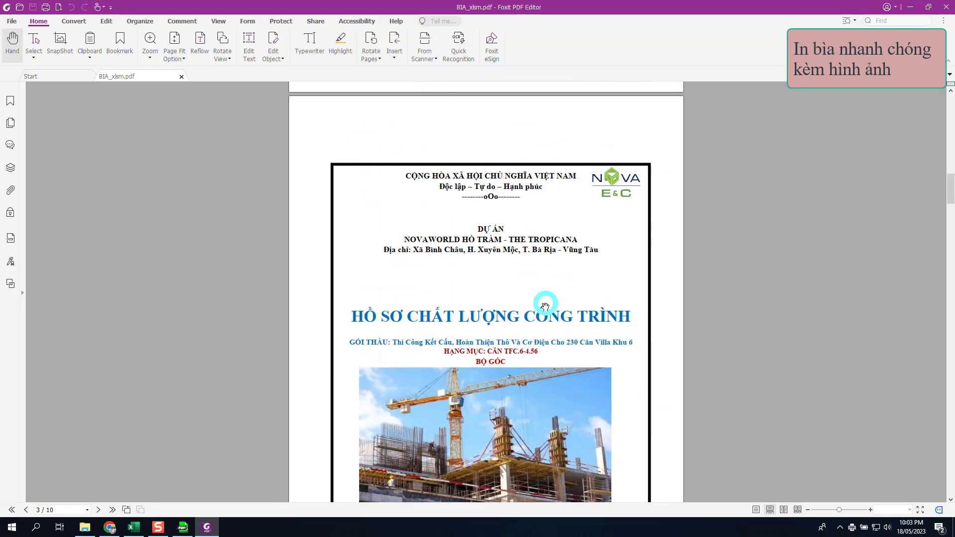
scroll(545, 307, "up", 3)
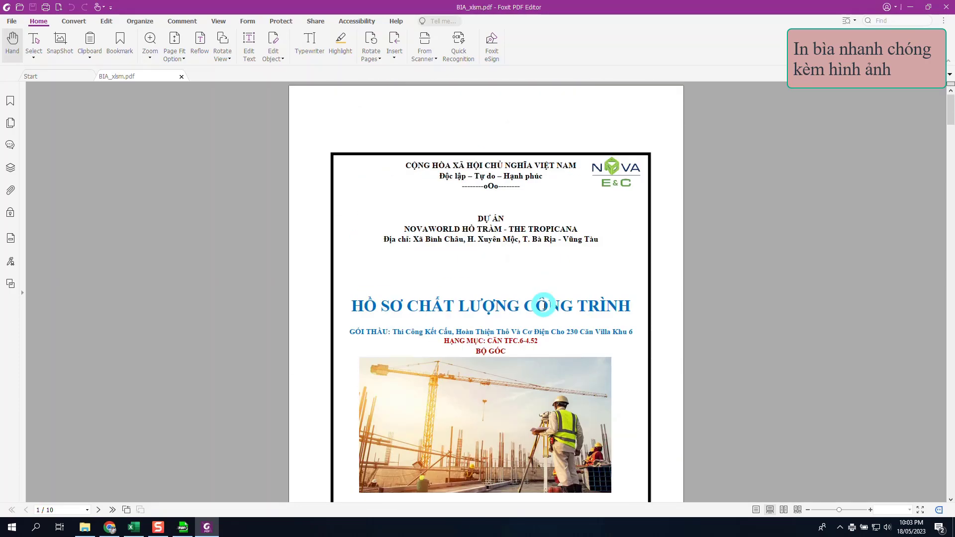
scroll(686, 284, "down", 4)
left_click(946, 7)
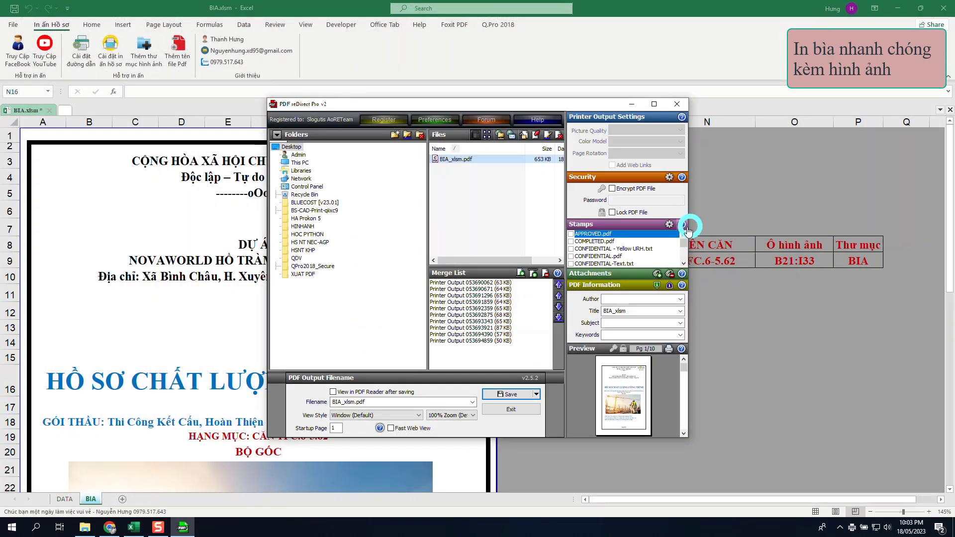
left_click(679, 106)
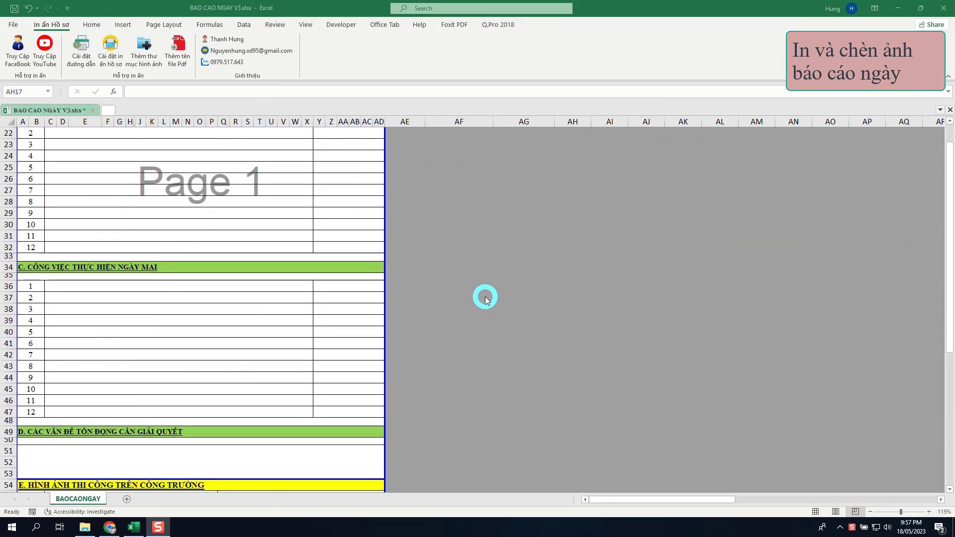
- Examine the daily report layout in BAO CAO NGAY V3.xlsx and check the image folder in the add-in's path settings
scroll(487, 295, "down", 20)
scroll(490, 291, "up", 18)
scroll(491, 292, "up", 20)
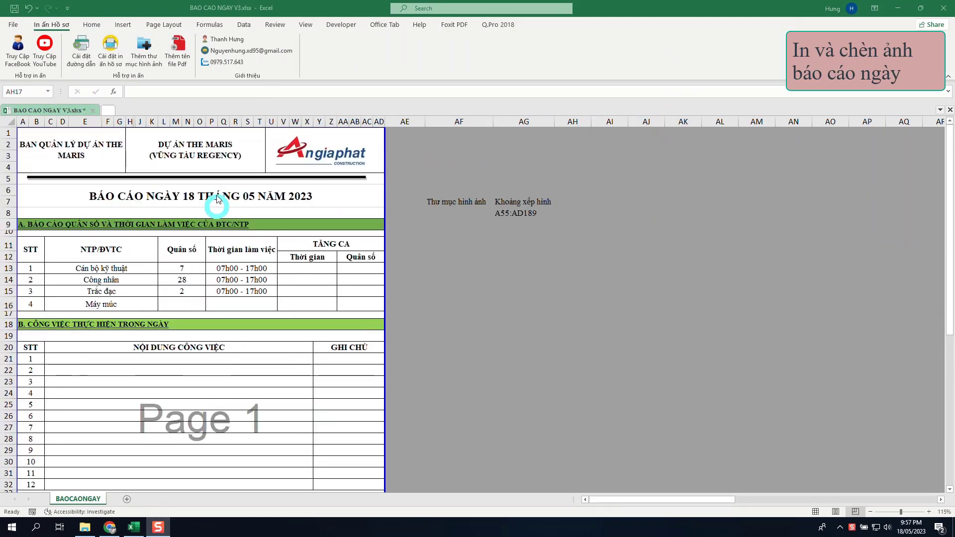
left_click(117, 70)
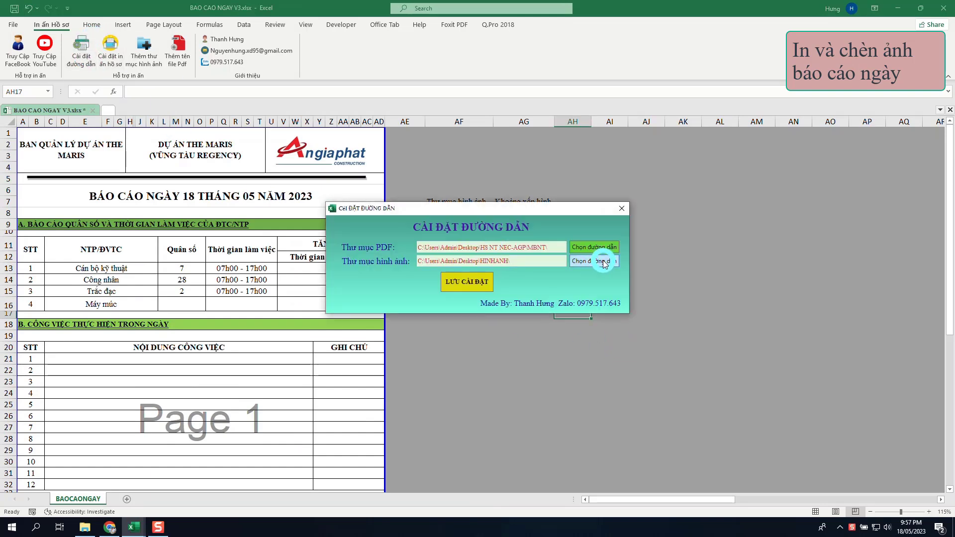
left_click(603, 262)
left_click(487, 352)
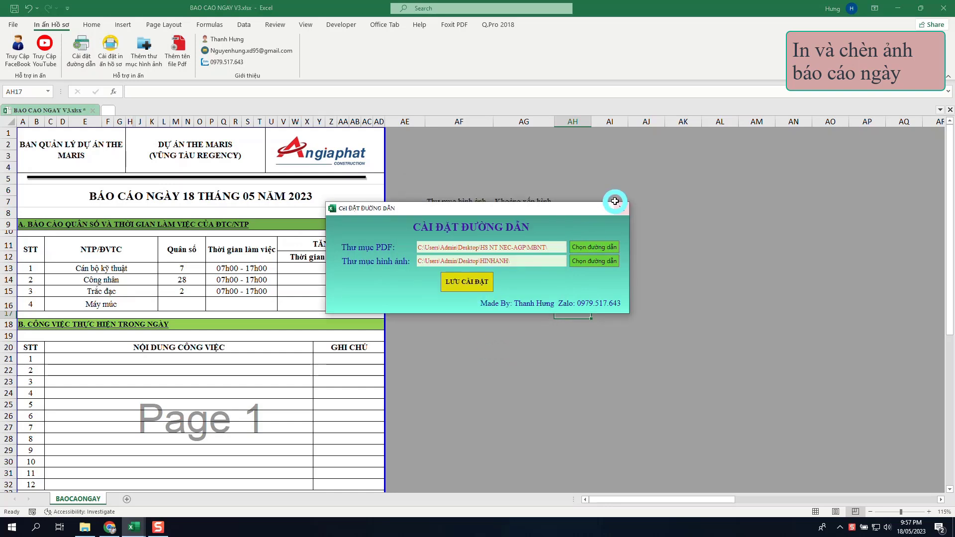
left_click(616, 204)
- Insert the image folder name BAOCAONGAY into cell AF8 below the Thư mục hình ảnh heading
left_click(446, 215)
left_click(142, 47)
left_click(450, 338)
left_click(490, 353)
left_click(572, 393)
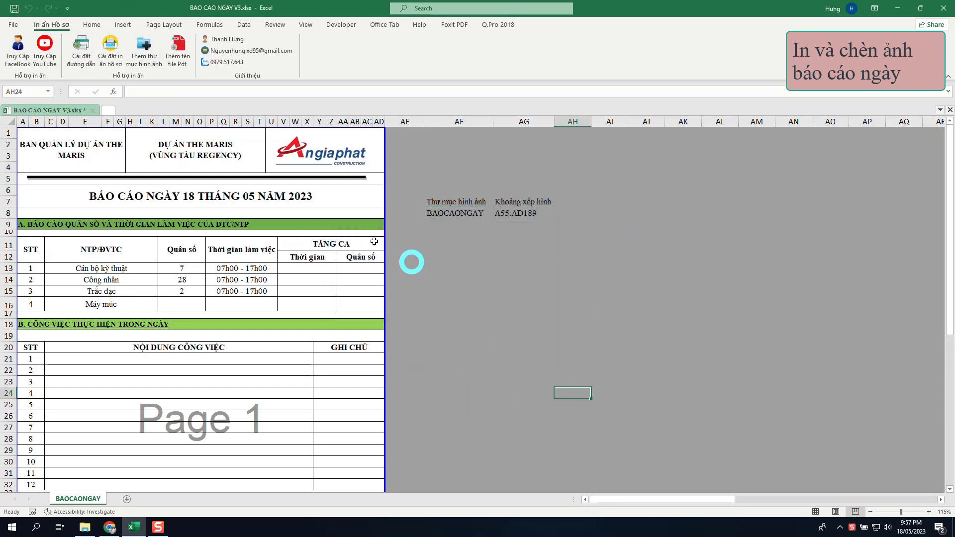
- Enable adding images to the checklist for the BAOCAONGAY sheet, referencing the Thư mục hình ảnh and Khoảng xếp hình cells
left_click(111, 49)
left_click(577, 201)
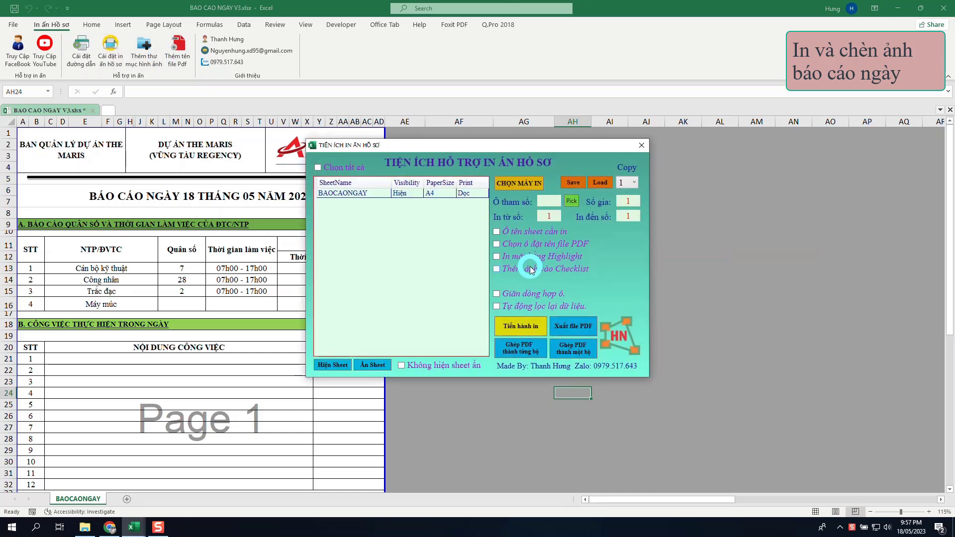
left_click(633, 273)
left_click(220, 141)
left_click(523, 203)
left_click(248, 141)
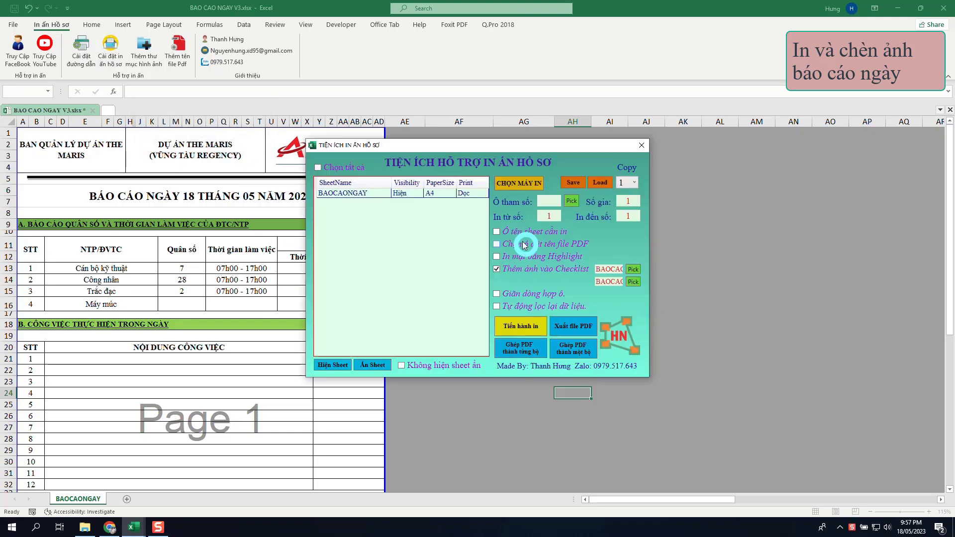
- Print the daily report with its images and save the output as BAO CAO NGAY V3_xlsx.pdf
left_click(522, 323)
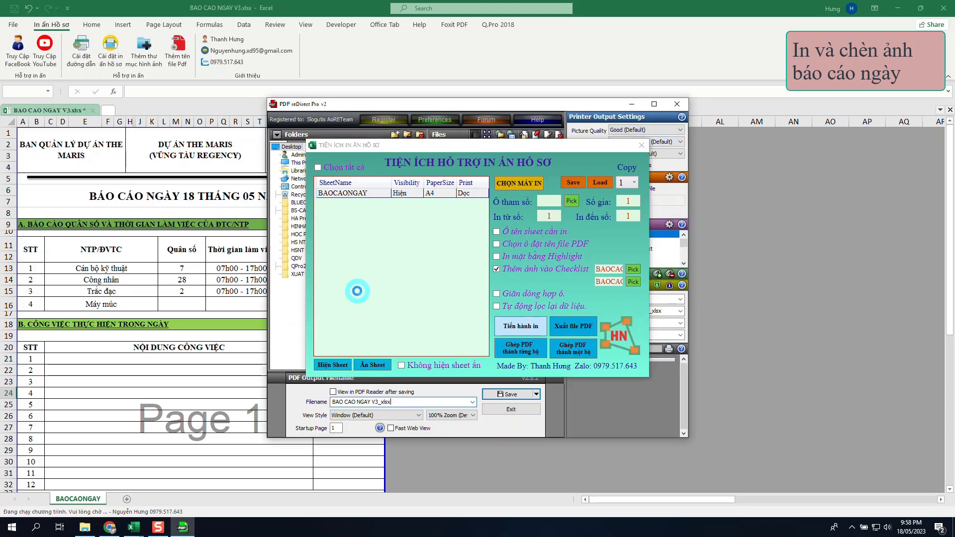
left_click(641, 145)
left_click(183, 527)
left_click(511, 395)
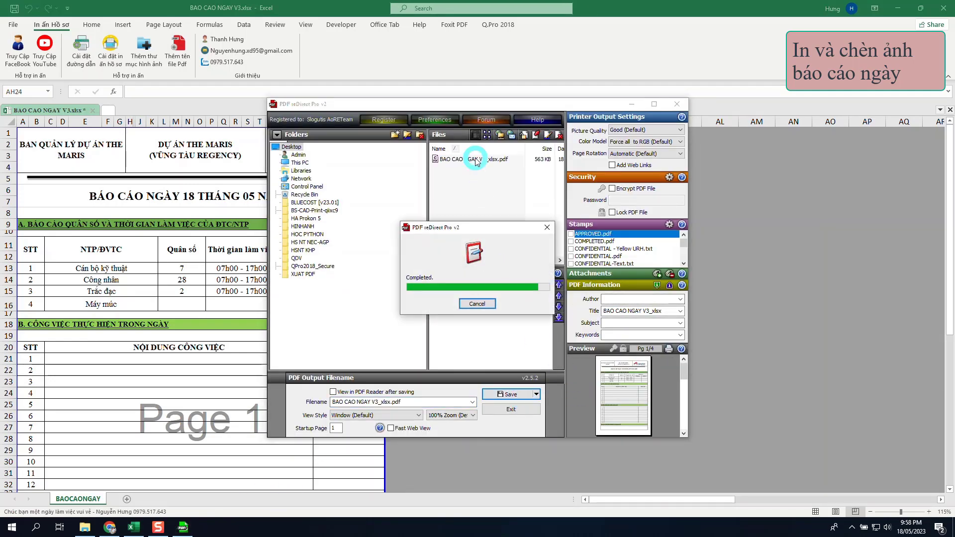
- Open BAO CAO NGAY V3_xlsx.pdf, review the report pages and inserted site photos, and close the PDF
double_click(478, 157)
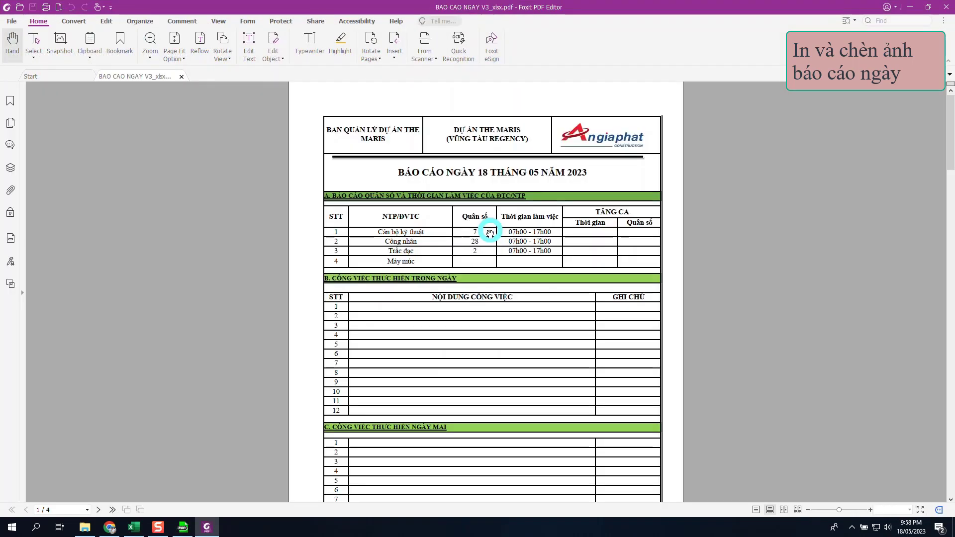
left_click(531, 306)
scroll(533, 303, "down", 15)
scroll(534, 303, "down", 13)
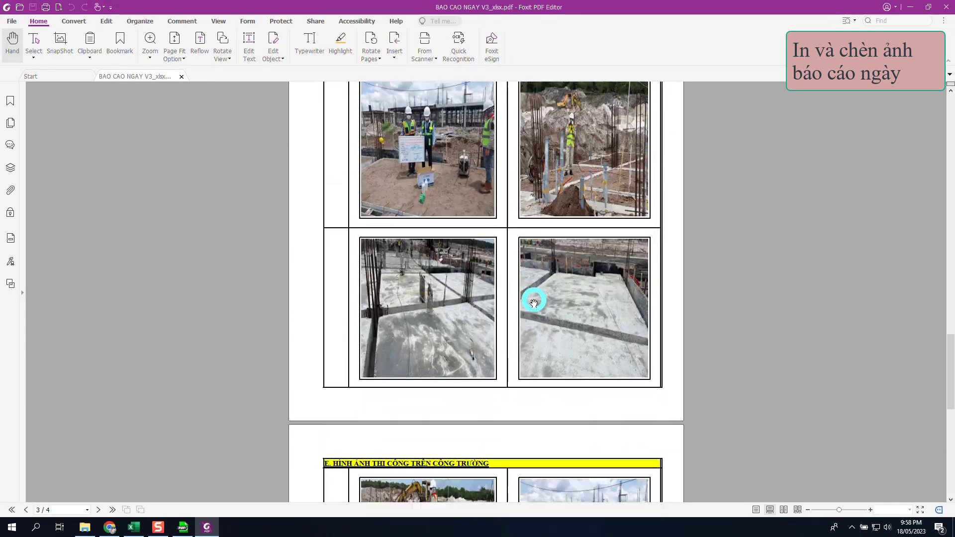
scroll(534, 302, "up", 11)
scroll(534, 301, "up", 10)
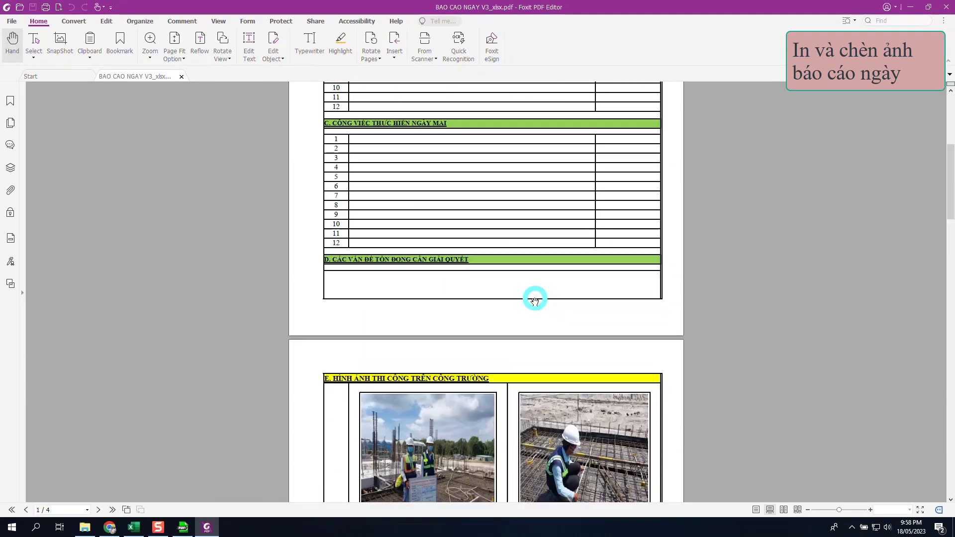
left_click(946, 7)
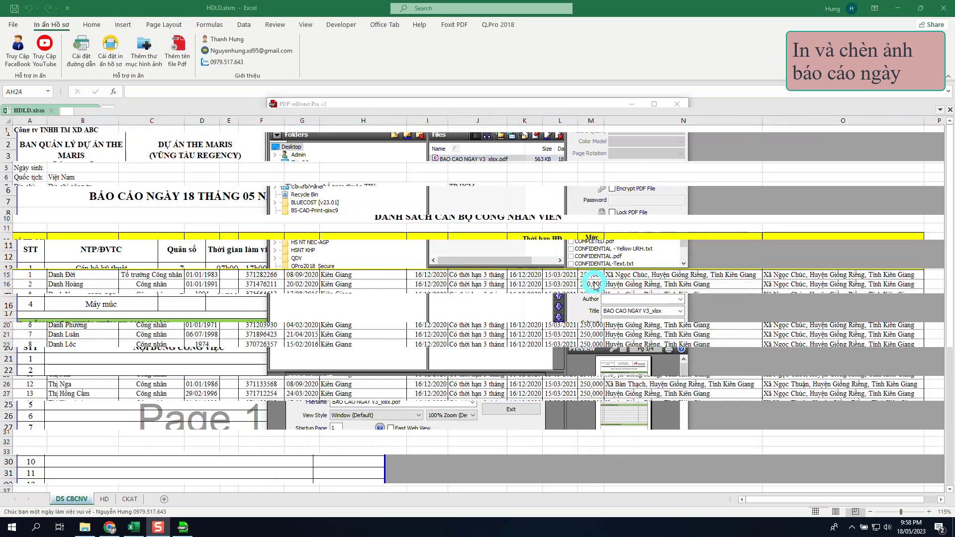
- Examine the labour contract on the HD sheet and the safety commitment on the CKAT sheet of HDLD.xlsm
left_click(104, 499)
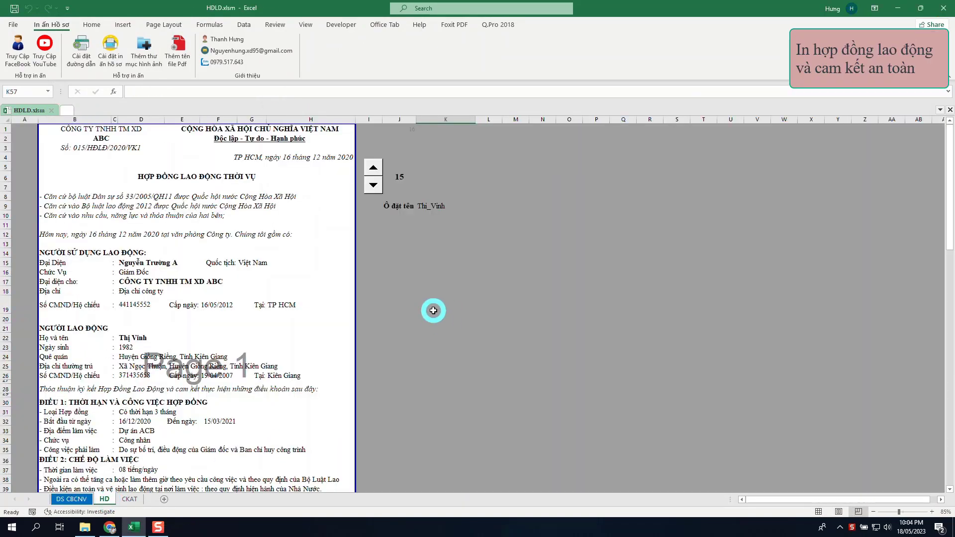
scroll(433, 310, "down", 20)
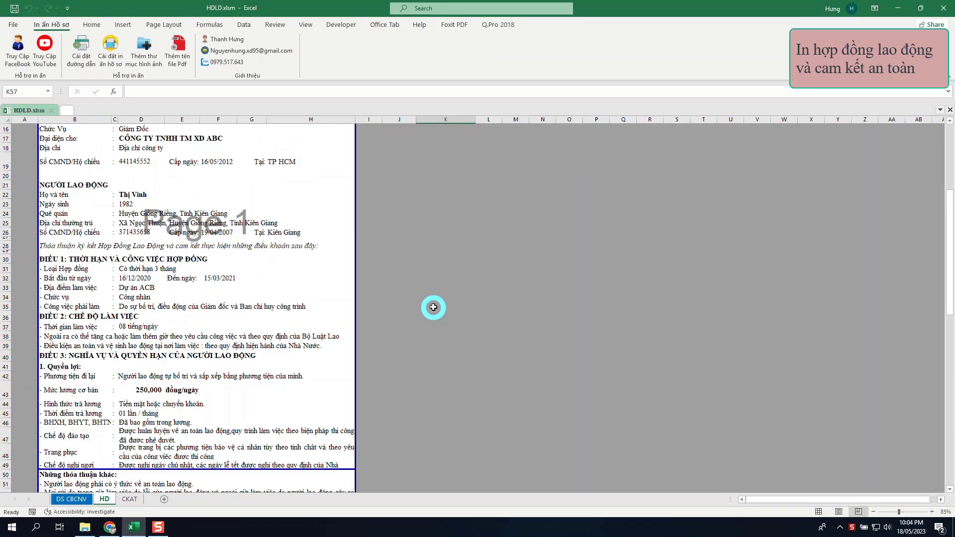
scroll(435, 306, "up", 20)
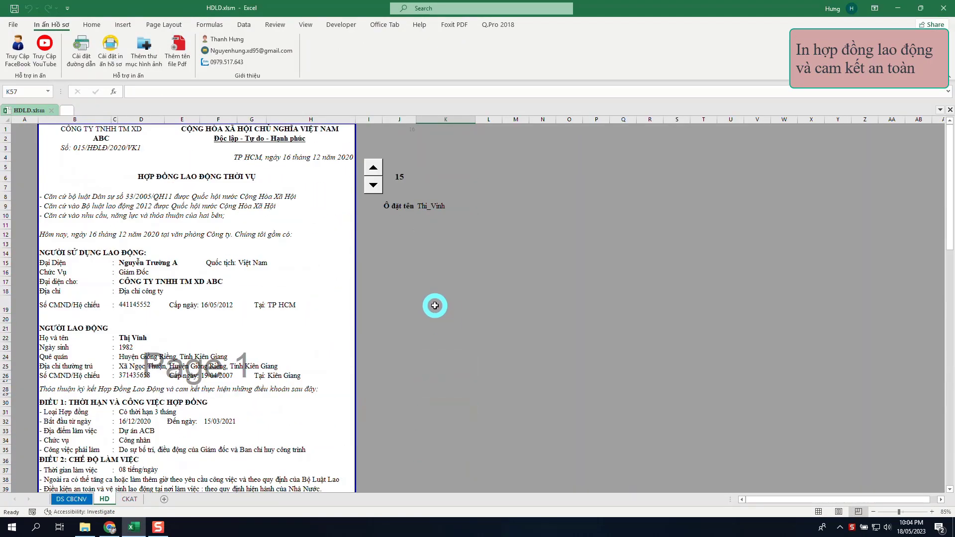
left_click(128, 498)
scroll(630, 367, "down", 10)
scroll(630, 367, "up", 10)
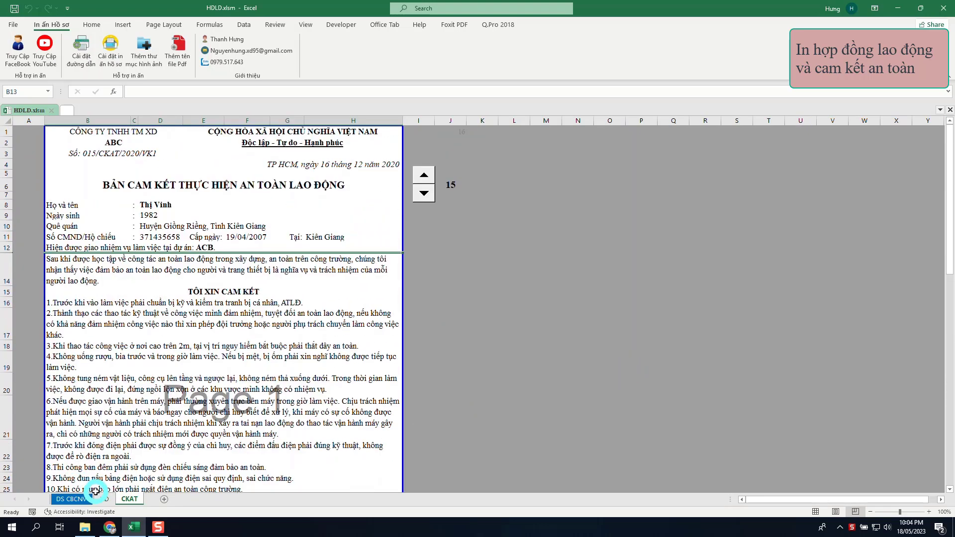
left_click(94, 491)
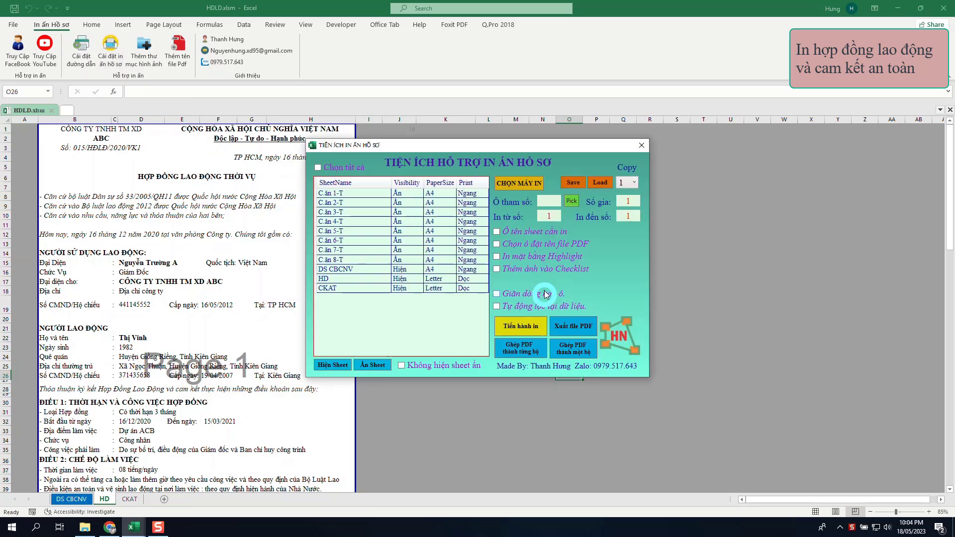
- Set up printing of the HD and CKAT sheets without listing hidden sheets, using parameter cell J6 and numbers 1 to 15
left_click(442, 368)
left_click_drag(336, 207, 344, 227)
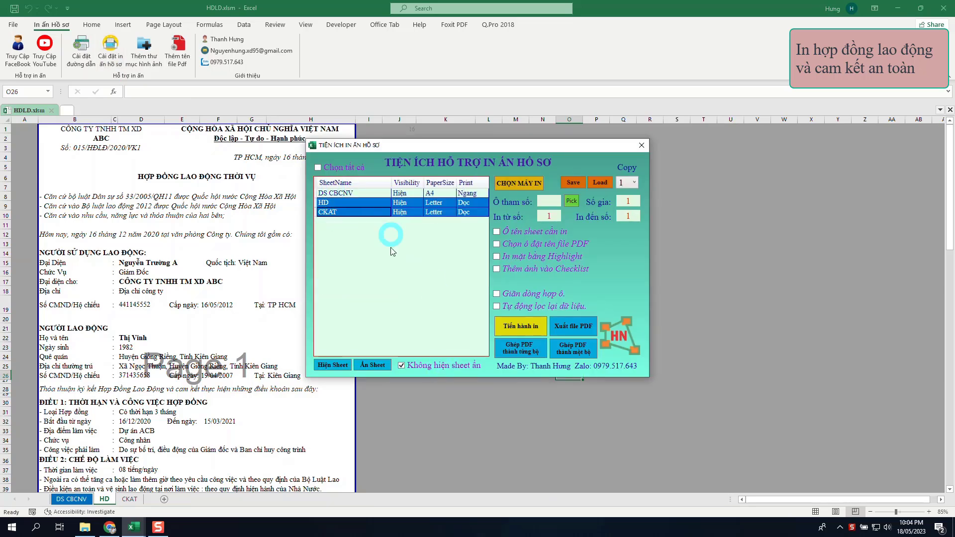
left_click(571, 201)
left_click(400, 178)
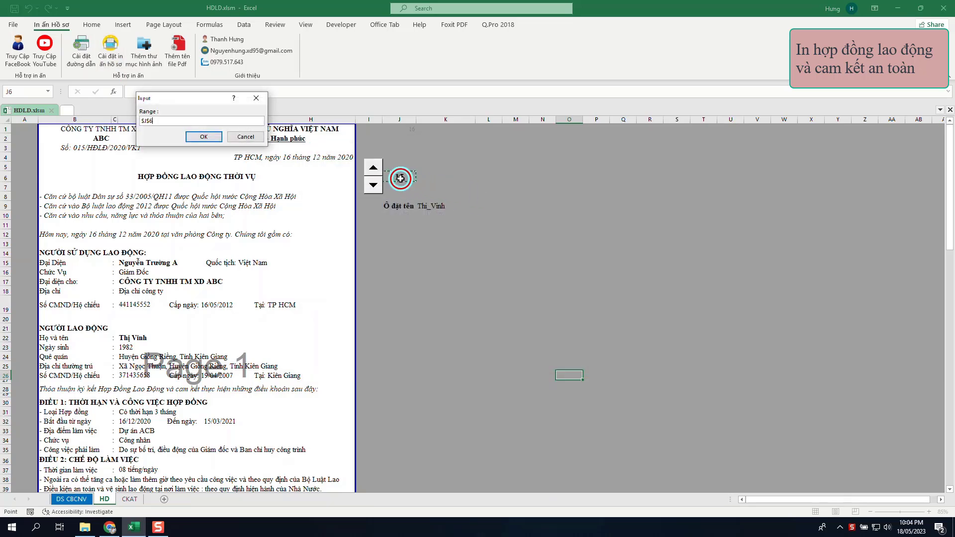
left_click(203, 136)
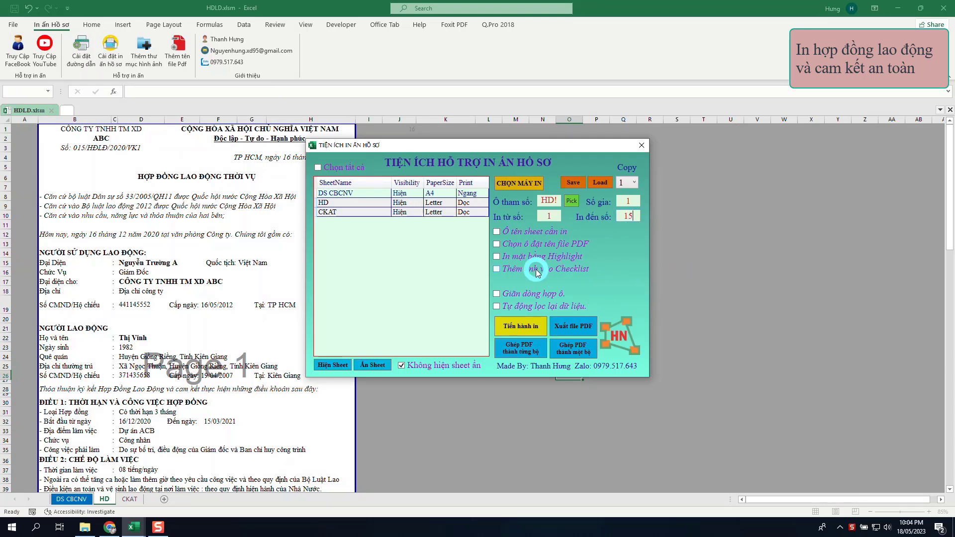
- Print the 15 sets of contracts and safety commitments and save the merged output as HDLD_xlsm.pdf
left_click(516, 329)
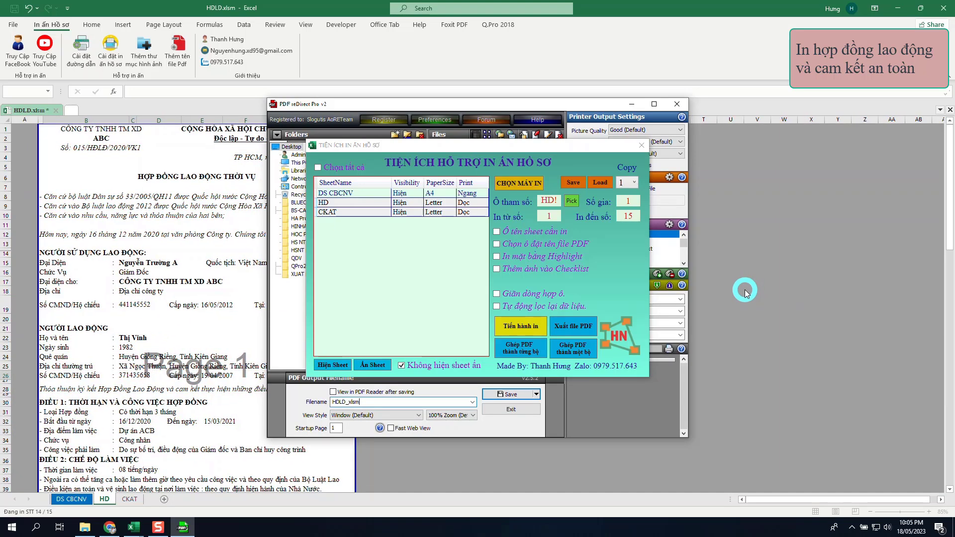
left_click(643, 145)
left_click(183, 528)
left_click(511, 394)
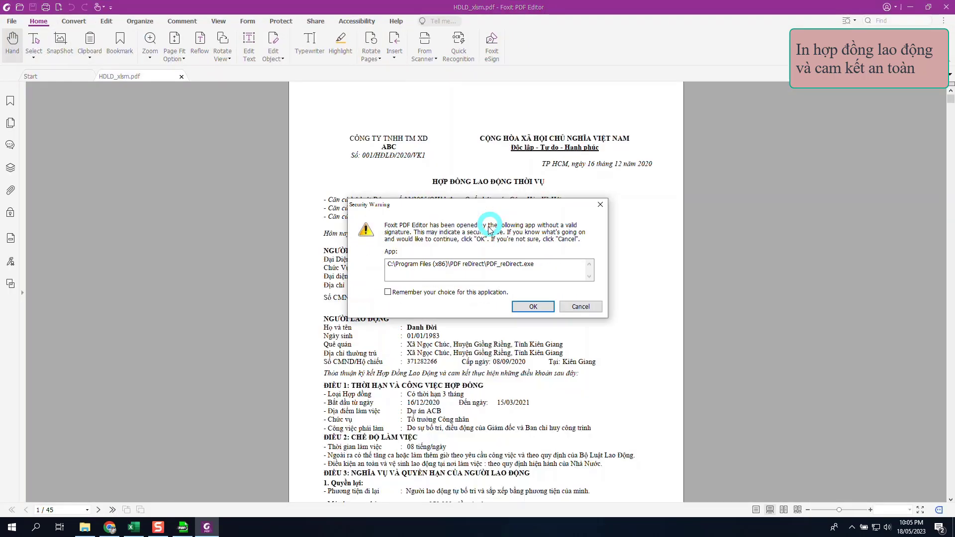
- Review the contract pages in HDLD_xlsm.pdf, and close the PDF and the PDF printer window
left_click(528, 305)
scroll(528, 297, "down", 18)
scroll(528, 292, "down", 20)
scroll(528, 293, "down", 20)
left_click(946, 7)
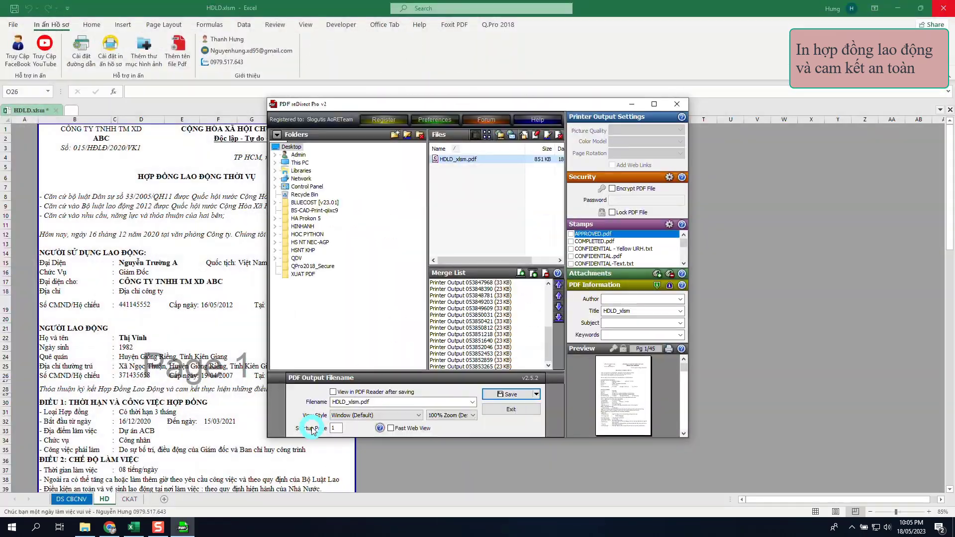
left_click(671, 105)
left_click(489, 338)
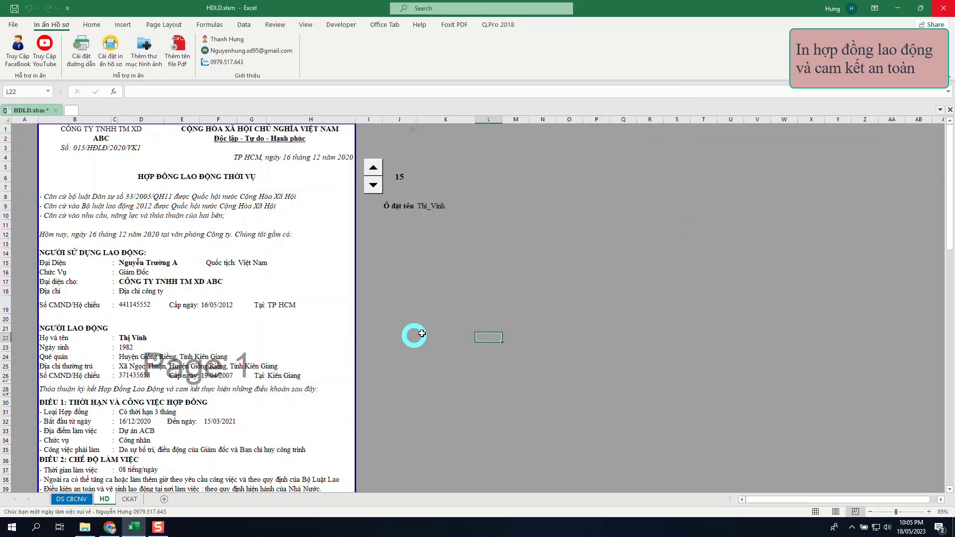
- Reopen the print setup, leave hidden sheets out of the list, and set the HD parameter cell with end number 15
left_click(112, 58)
left_click(455, 367)
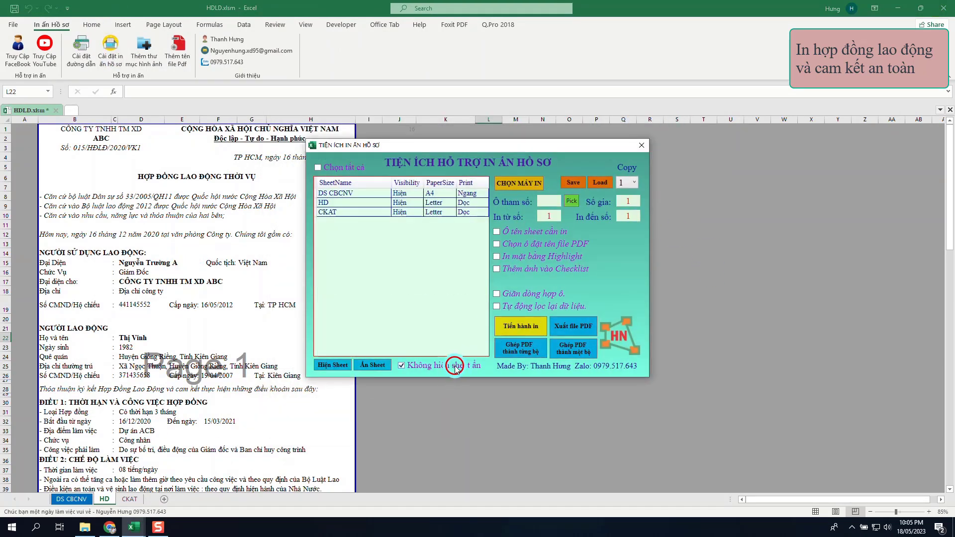
left_click(573, 202)
left_click(205, 138)
left_click(635, 216)
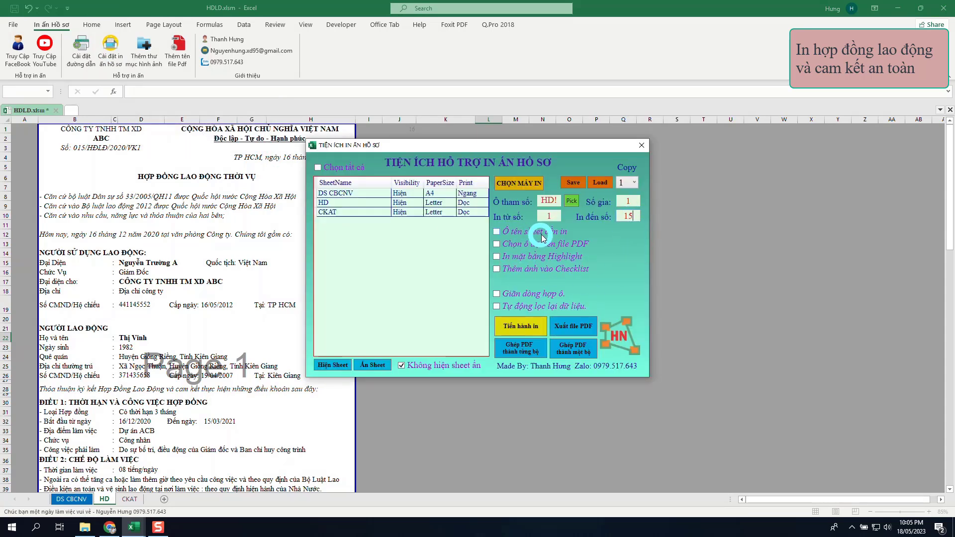
- Turn on custom PDF file naming and use cell K9 of the HD sheet as the file name source
left_click_drag(528, 143, 619, 192)
left_click(646, 295)
left_click(728, 294)
left_click(428, 205)
left_click(212, 136)
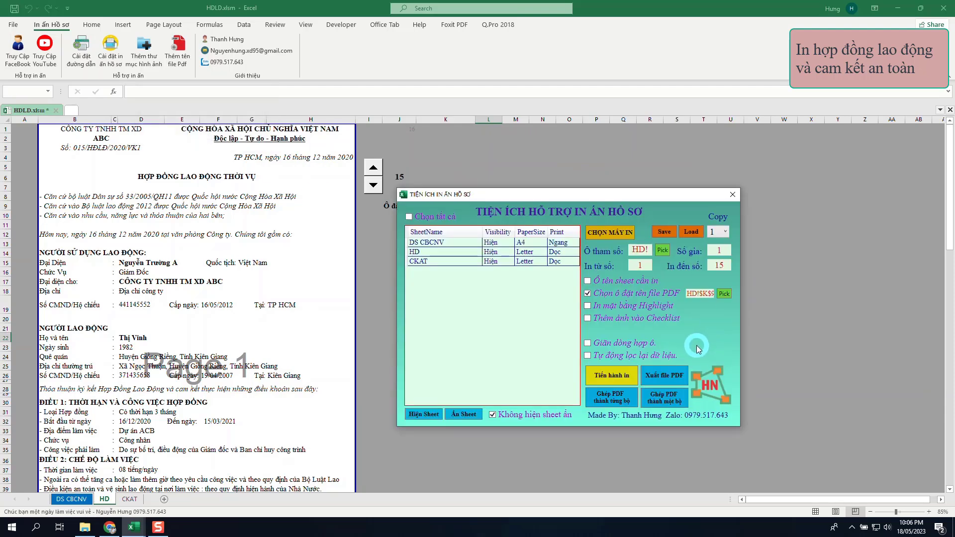
left_click(670, 378)
scroll(489, 320, "down", 3)
left_click(451, 335)
left_click(501, 355)
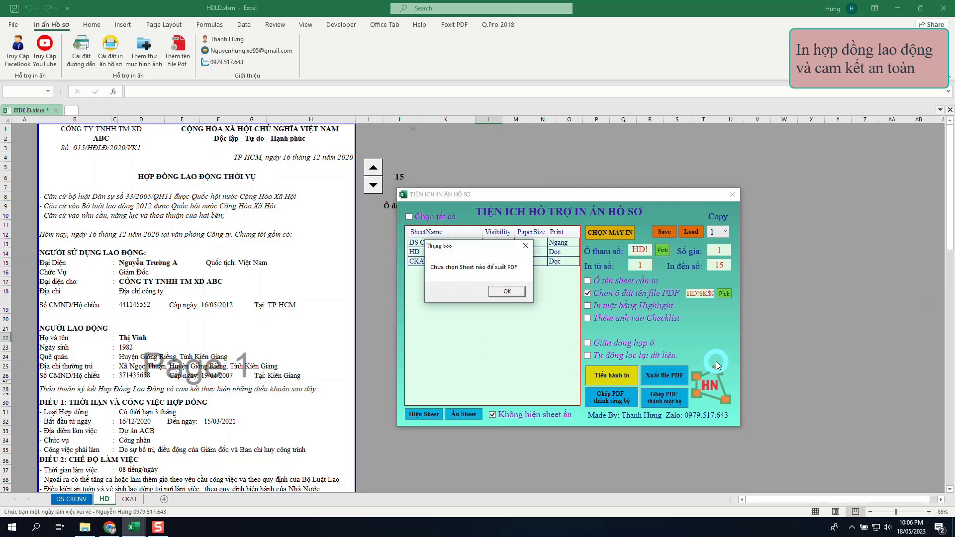
left_click(502, 297)
- Export the HD and CKAT sheets for numbers 1 to 15 as separate PDF files into the XUAT PDF folder
left_click(475, 253)
left_click(477, 261, "ctrl")
left_click(678, 373)
scroll(444, 328, "down", 3)
left_click(438, 335)
left_click(490, 354)
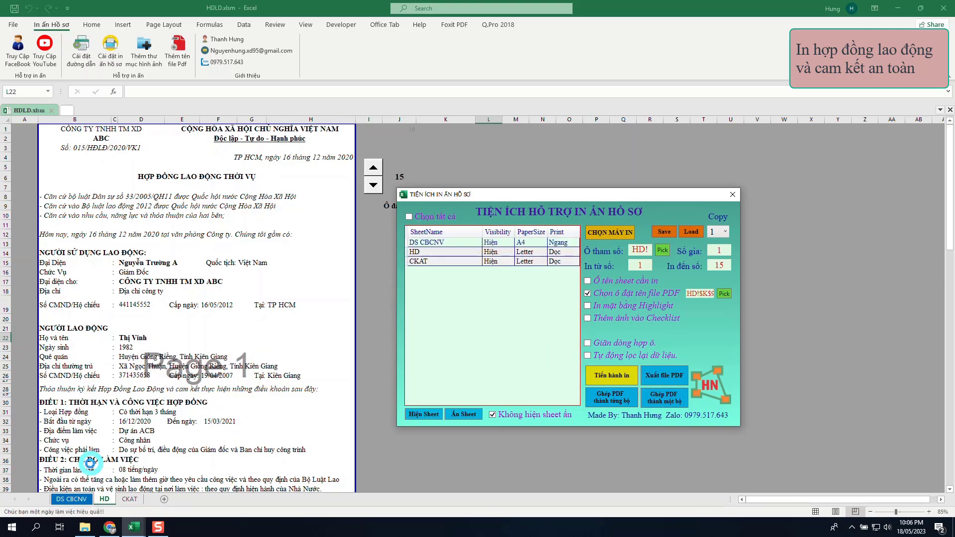
- Check the exported contract and commitment PDF files in the XUAT PDF folder
left_click(87, 526)
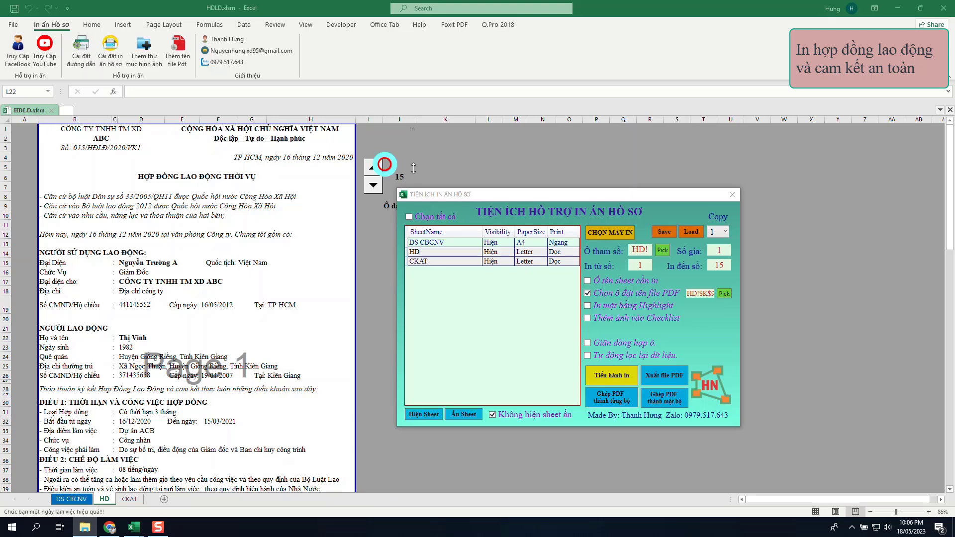
left_click(89, 64)
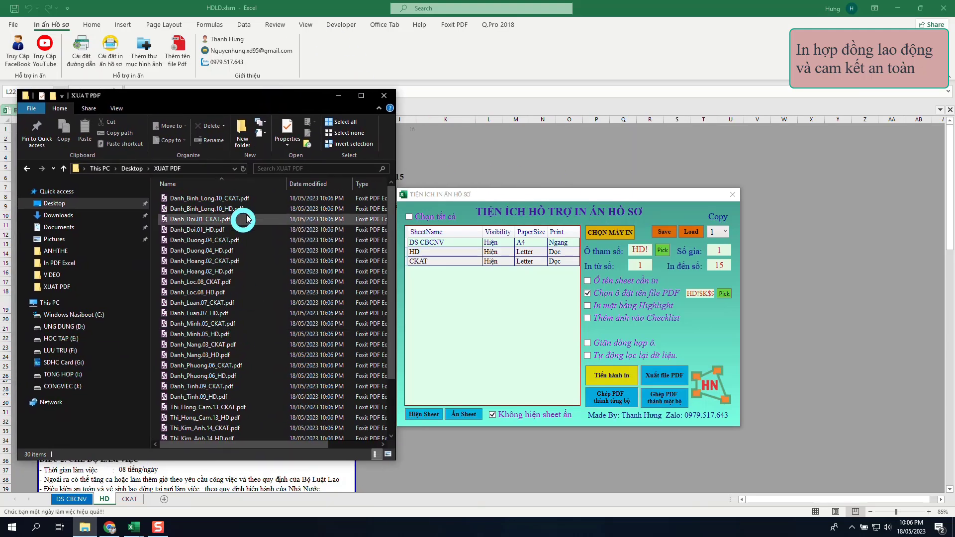
left_click(231, 242)
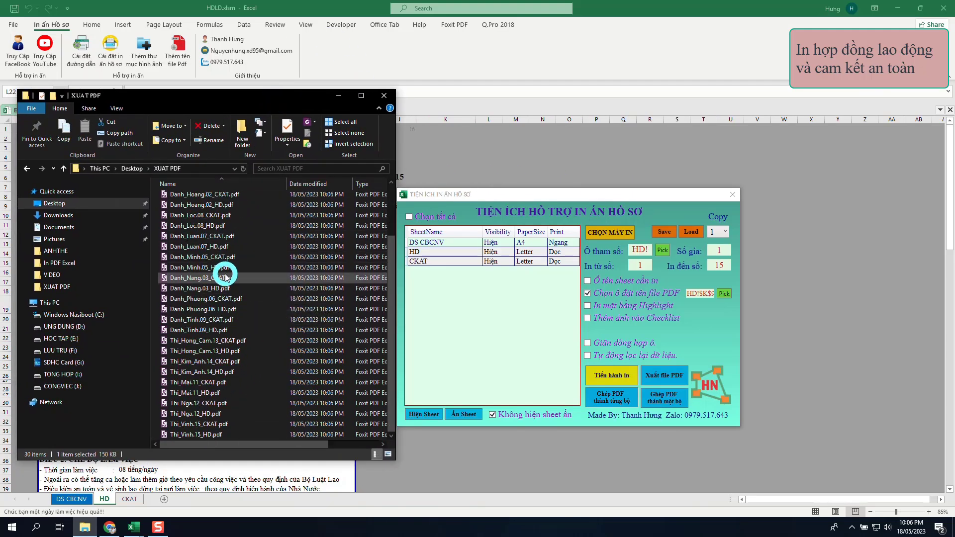
- Merge the PDF files in the XUAT PDF folder into one set per employee
left_click(611, 397)
scroll(447, 316, "down", 2)
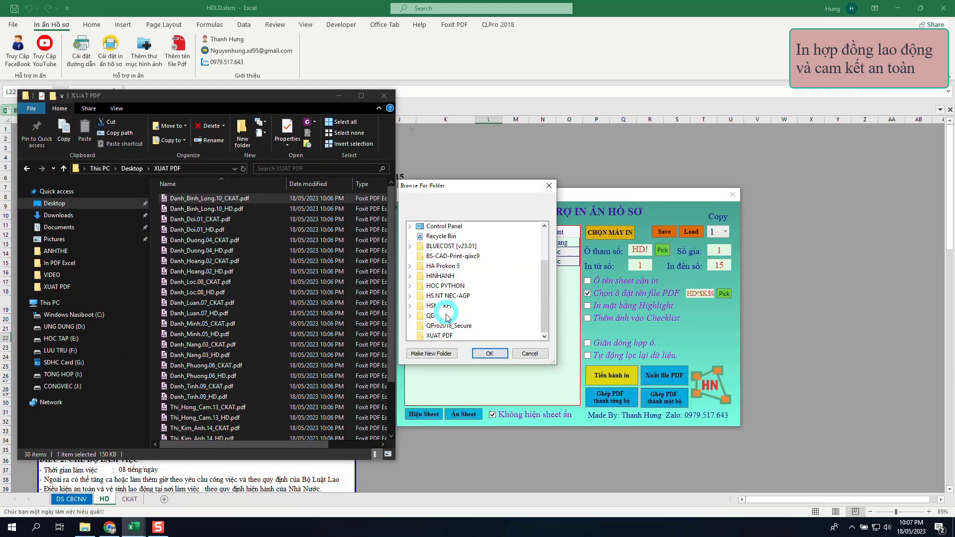
left_click(495, 354)
left_click(552, 296)
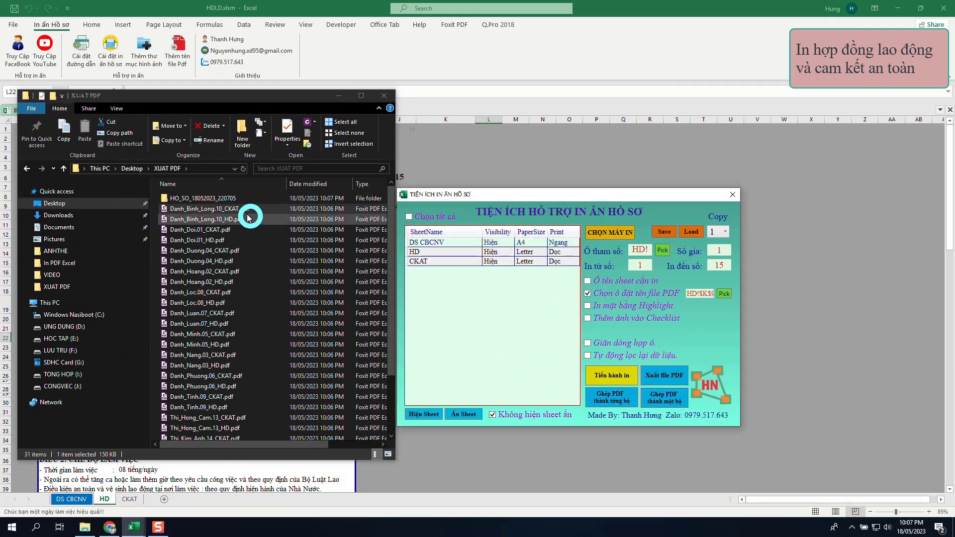
- Open the first merged set in the HO_SO_18052023_220705 folder, review its pages, and close it and the print utility
double_click(296, 225)
left_click(237, 218)
double_click(239, 199)
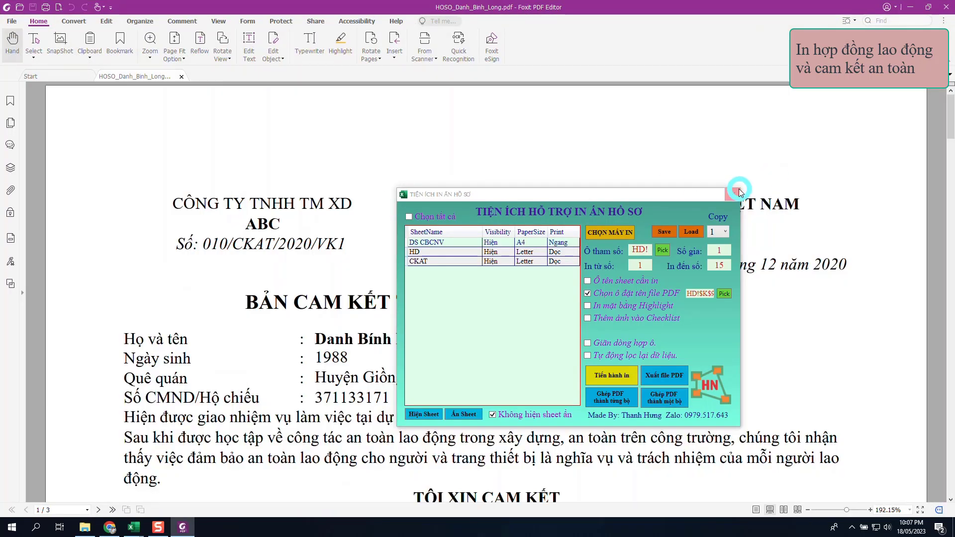
left_click(740, 192)
scroll(453, 321, "down", 15)
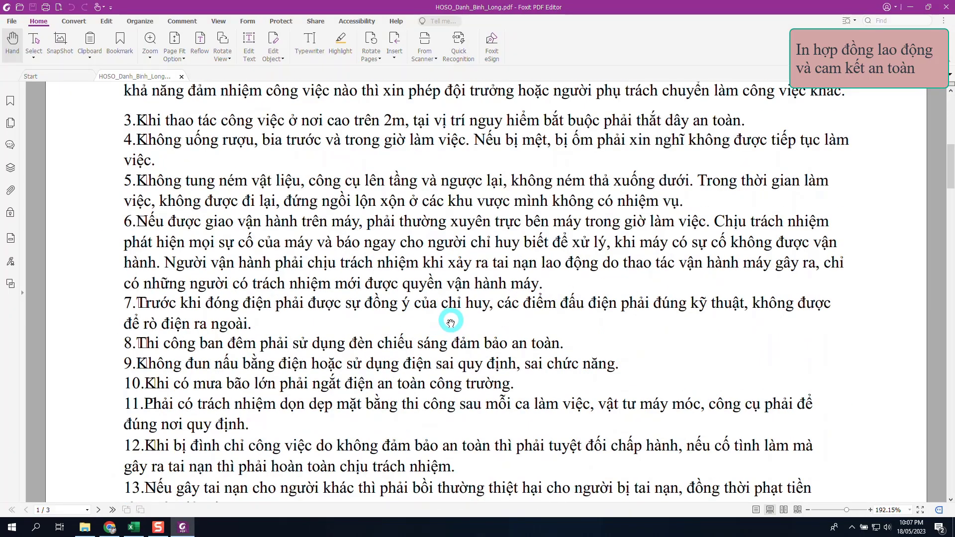
scroll(453, 321, "down", 20)
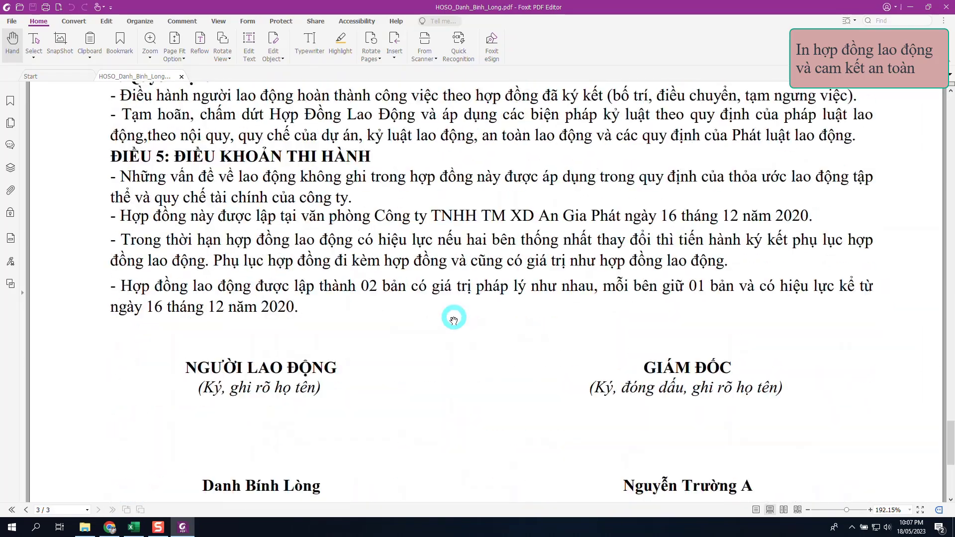
left_click(939, 11)
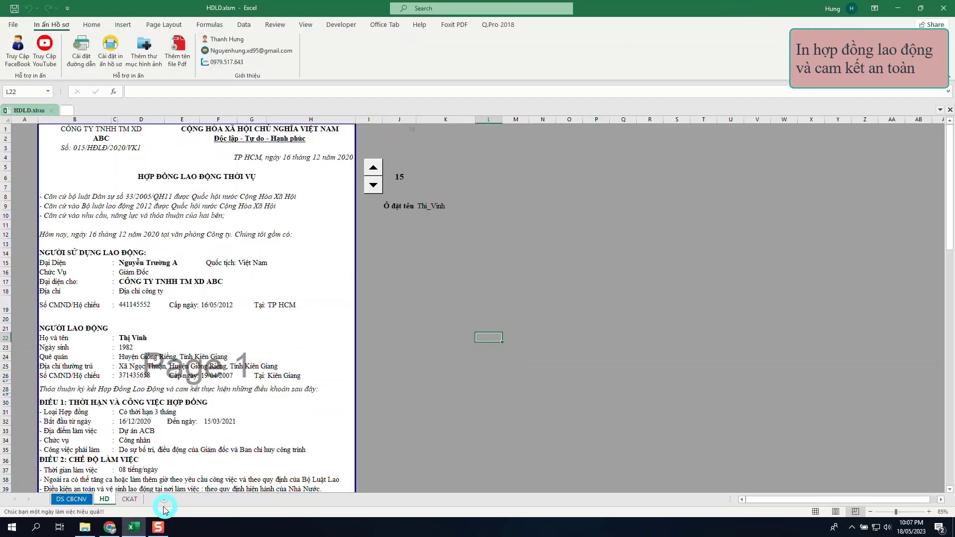
- Reopen the print setup and merge all PDF files in the XUAT PDF folder into a single file
left_click(110, 65)
left_click(574, 348)
scroll(453, 319, "down", 2)
left_click(444, 336)
left_click(489, 354)
key("Return")
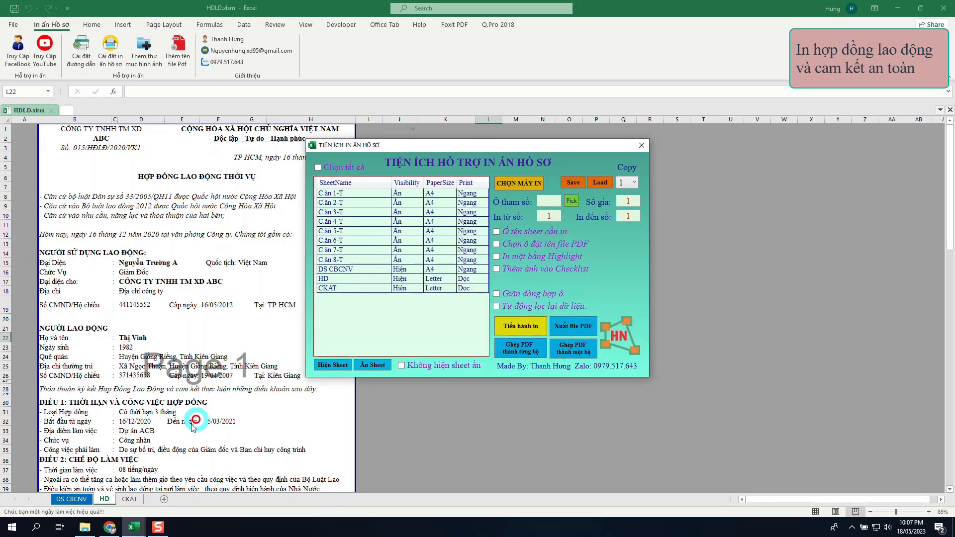
- Open MergedPDF_18052023_220734.pdf from the XUAT PDF folder and close the print utility
left_click(86, 528)
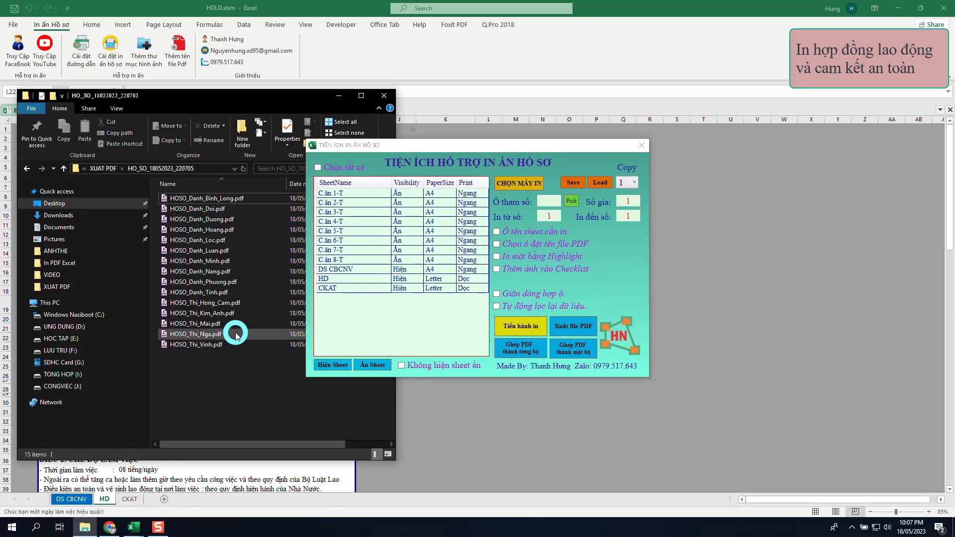
left_click(99, 169)
scroll(237, 382, "down", 4)
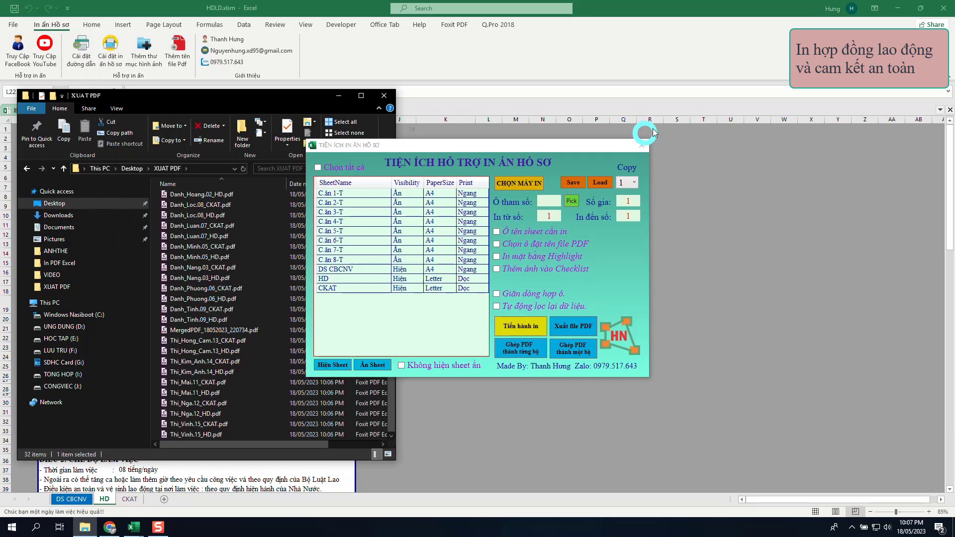
left_click(642, 145)
left_click(102, 528)
scroll(239, 199, "up", 3)
scroll(245, 391, "down", 3)
left_click(259, 330)
key("Return")
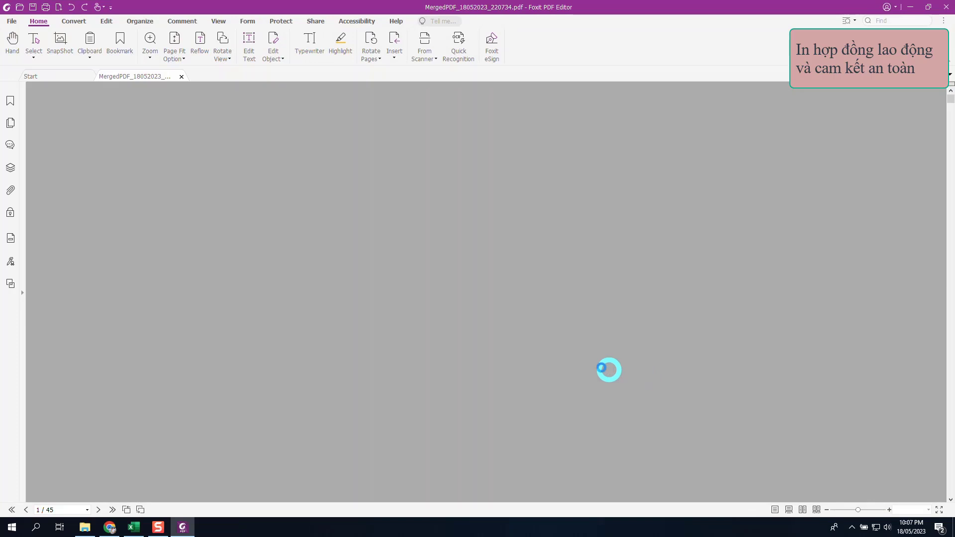
- Review the pages of the merged contract PDF, and close it
scroll(480, 251, "down", 15)
scroll(480, 252, "down", 20)
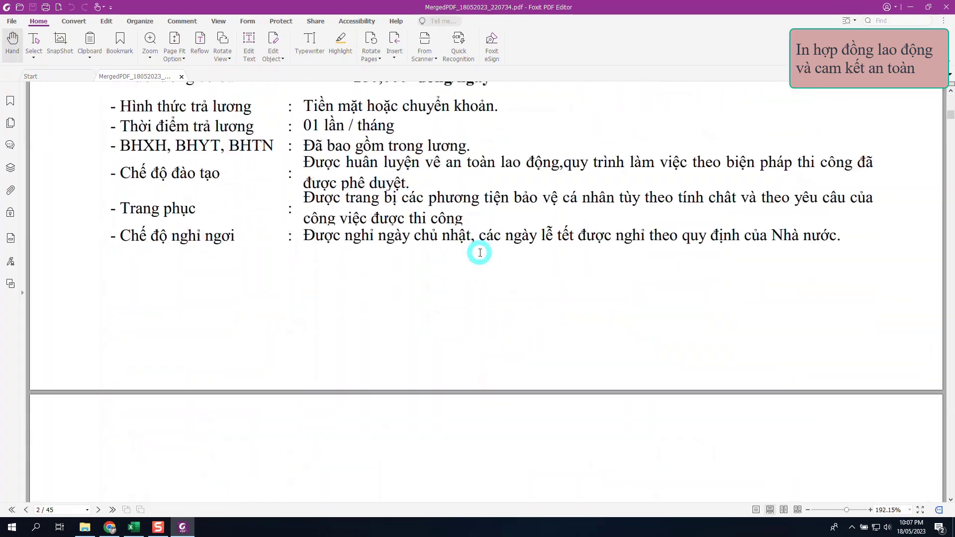
scroll(478, 254, "down", 5, "ctrl")
scroll(479, 253, "up", 4, "ctrl")
scroll(479, 251, "down", 10)
left_click(945, 8)
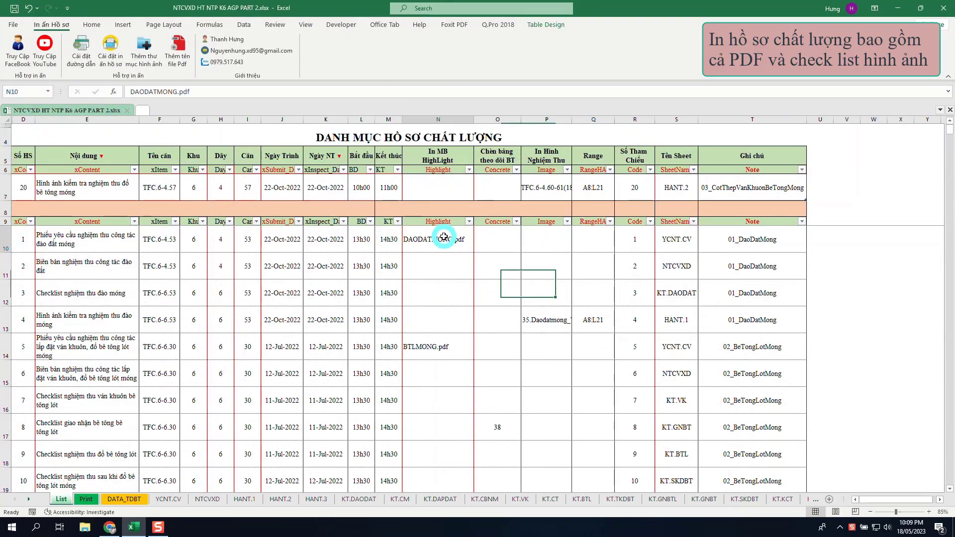
- Insert DAODATMONG.pdf as the highlight PDF for record 1 in cell N10 of the List sheet
left_click(438, 240)
left_click(178, 51)
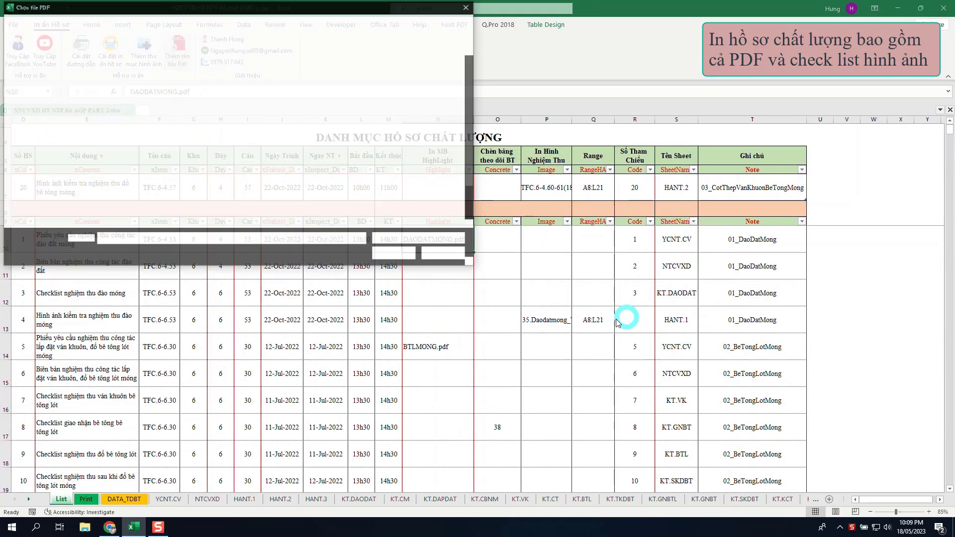
double_click(147, 152)
scroll(539, 289, "down", 2)
scroll(540, 289, "up", 2)
left_click(546, 320)
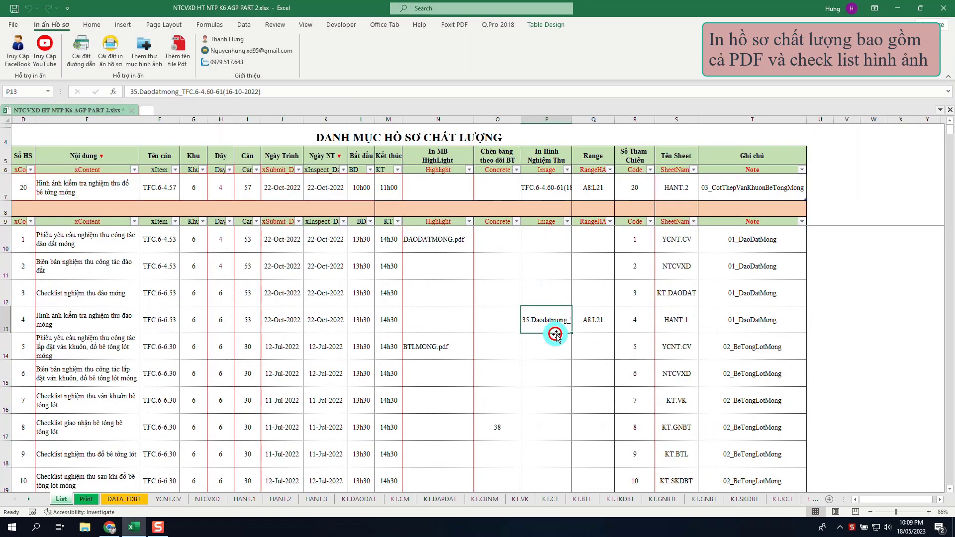
left_click(144, 50)
scroll(457, 298, "down", 1)
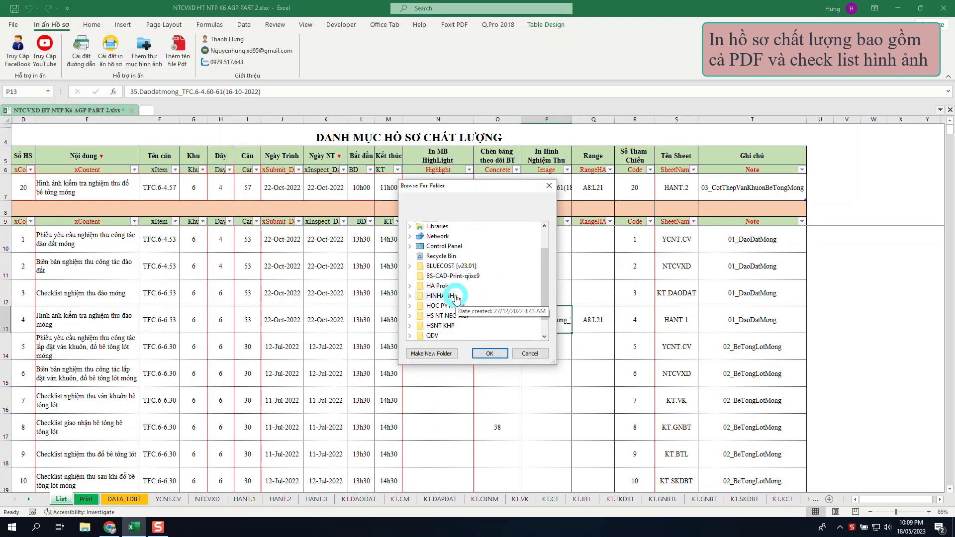
left_click(469, 316)
left_click(453, 257)
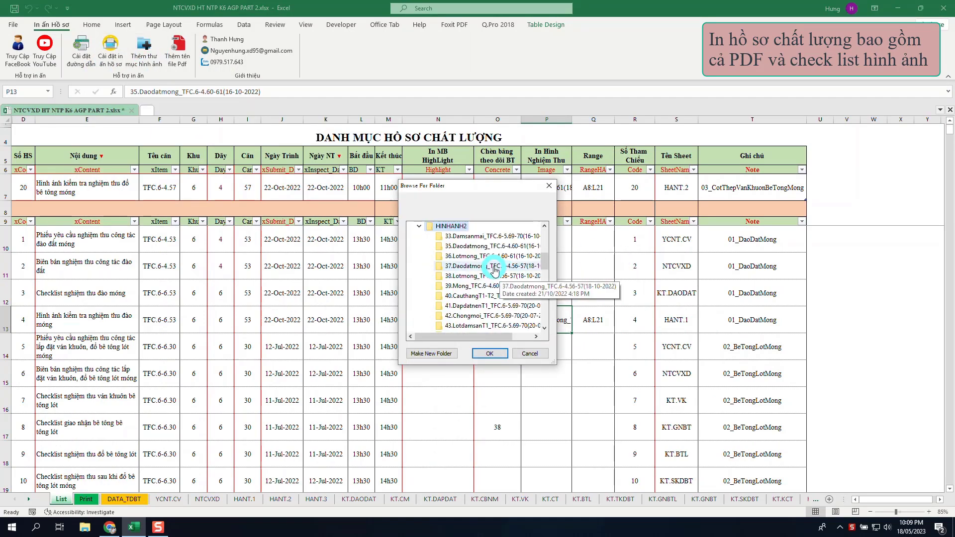
left_click(489, 353)
scroll(521, 368, "down", 3)
left_click(521, 353)
left_click(600, 339)
scroll(596, 340, "up", 3)
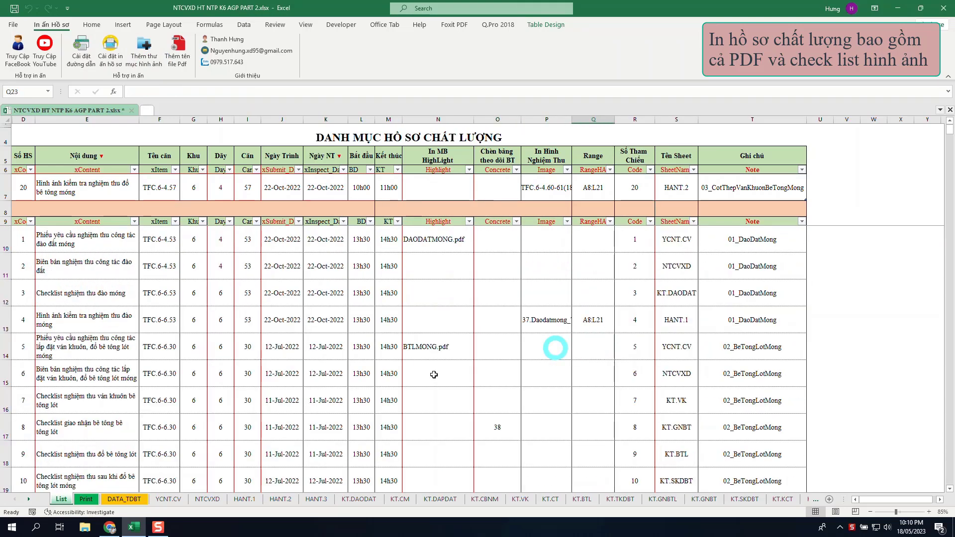
- Go to the YCNT.CV sheet and set the image folder path to HINHANH2 in the path settings
left_click(168, 499)
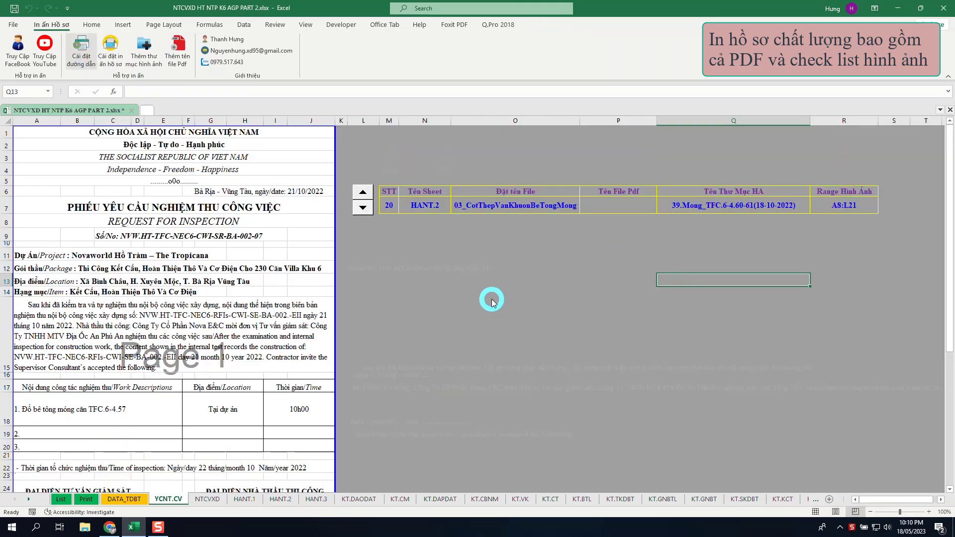
left_click(596, 255)
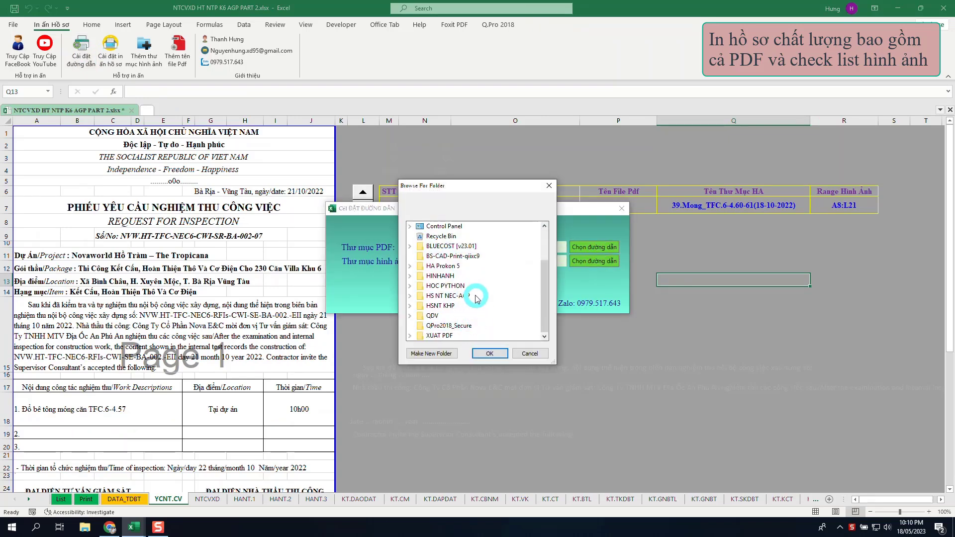
left_click(460, 257)
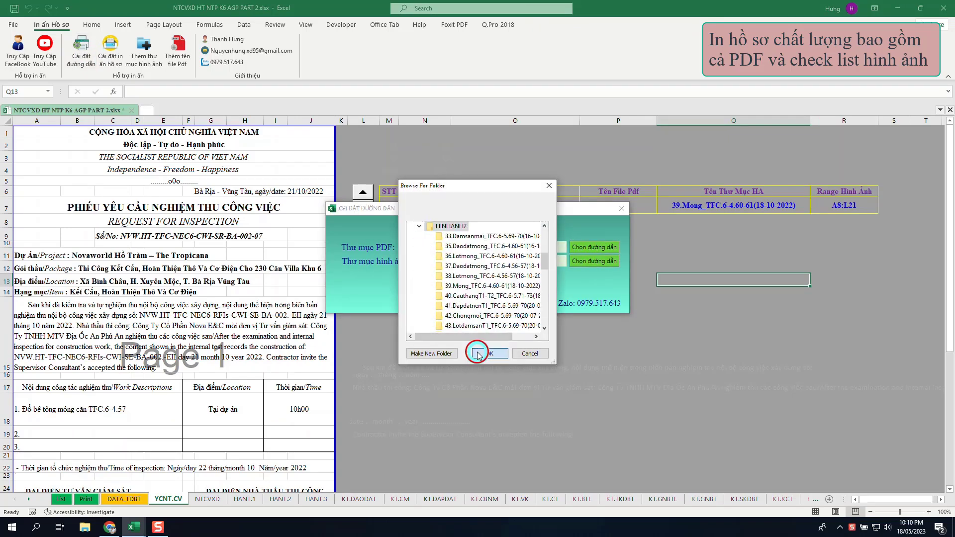
left_click(488, 354)
left_click(472, 284)
left_click(623, 208)
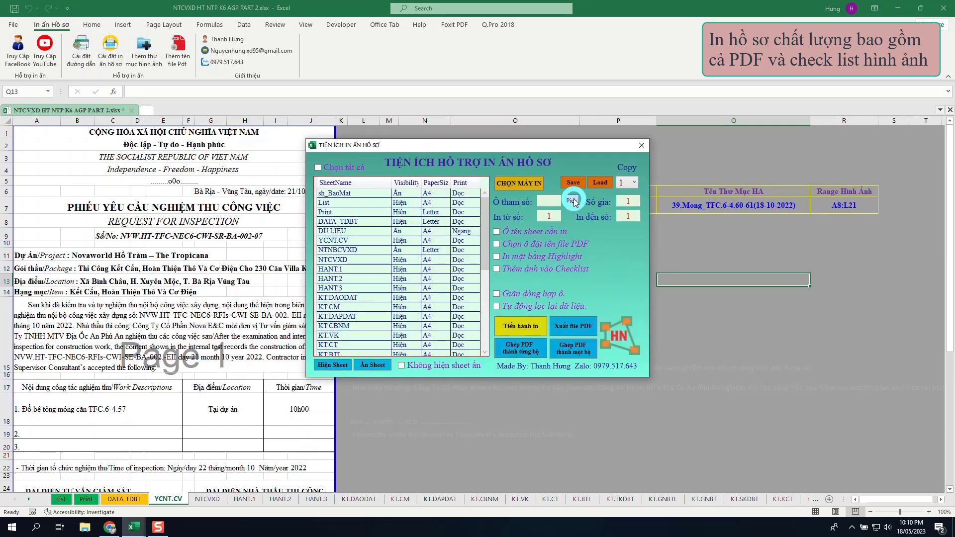
- In the print setup, set the parameter cell to M7 and the cell naming the sheet to print to N7
left_click(572, 201)
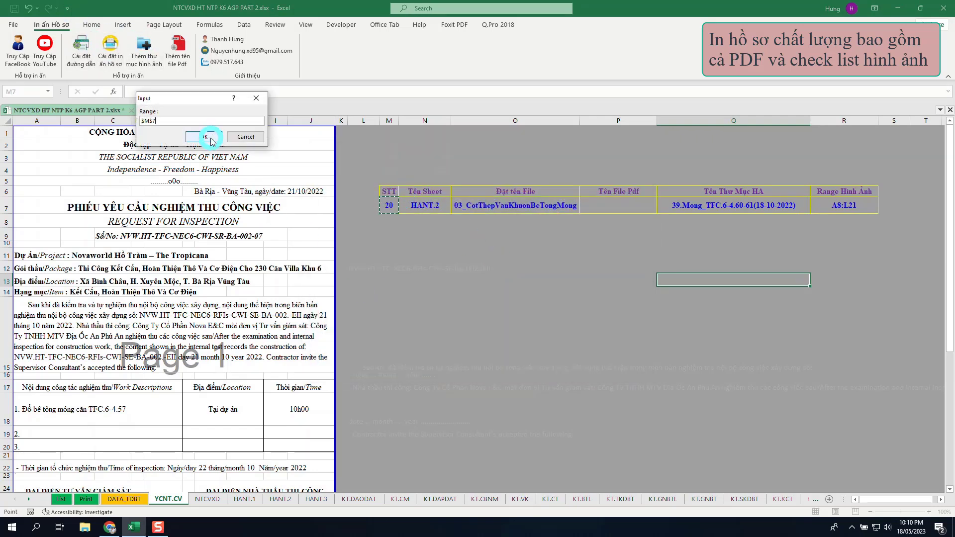
left_click(211, 140)
left_click(547, 231)
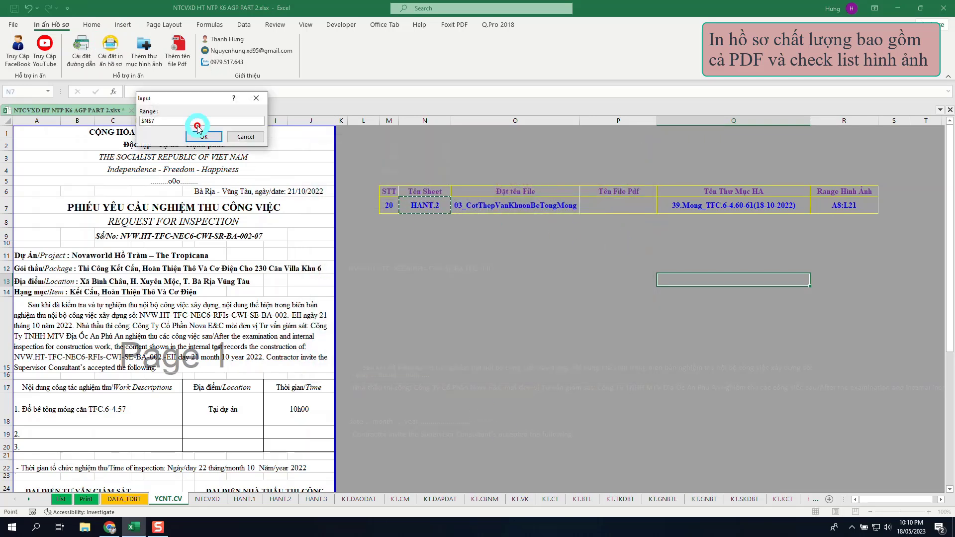
left_click(198, 128)
- Turn on highlight plan printing and use cell P7 as its PDF file name source
left_click(582, 259)
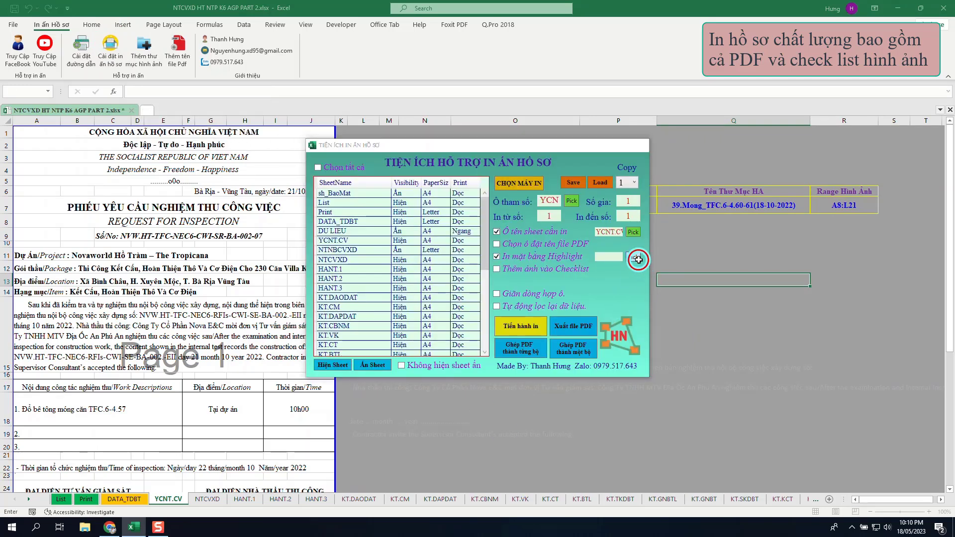
left_click(603, 212)
left_click(218, 138)
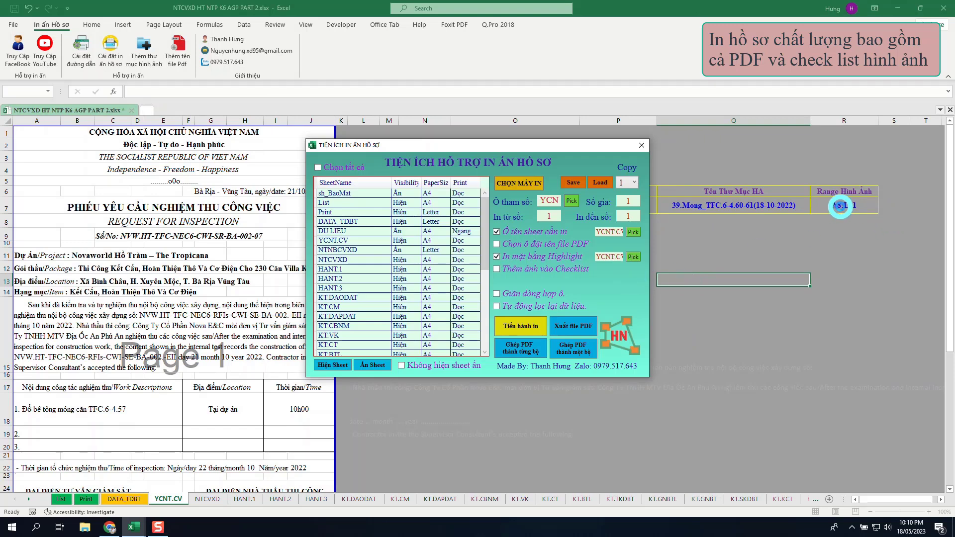
- Set the checklist photos to take their folder from Q7 and image range from R7, and enable automatic data re-filtering
left_click(634, 273)
left_click(749, 210)
left_click(211, 138)
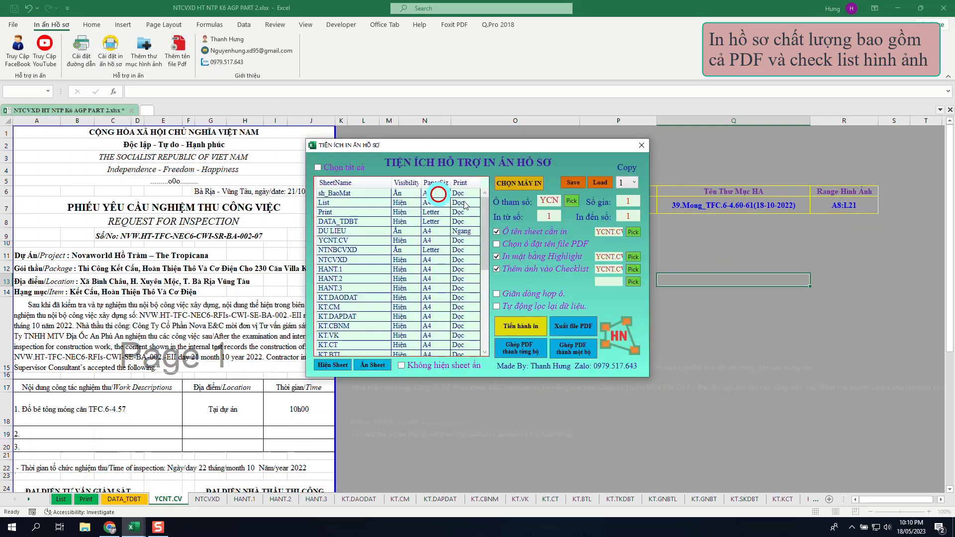
left_click(632, 282)
left_click(841, 206)
key("Return")
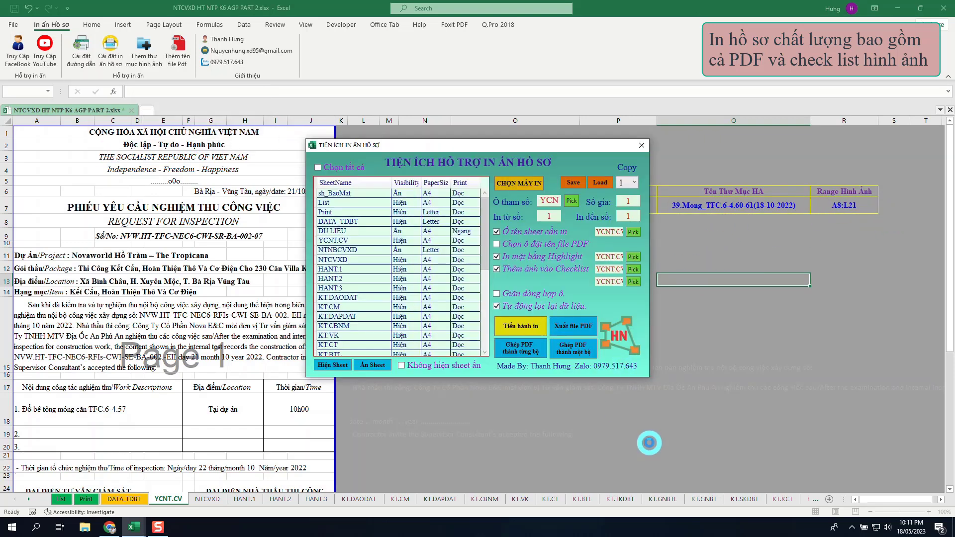
- Select the YCNT.CV sheet and the sheets below it, and print them for number 1
left_click(342, 242)
scroll(401, 315, "down", 7)
left_click(370, 346, "shift")
scroll(357, 294, "up", 7)
left_click(507, 332)
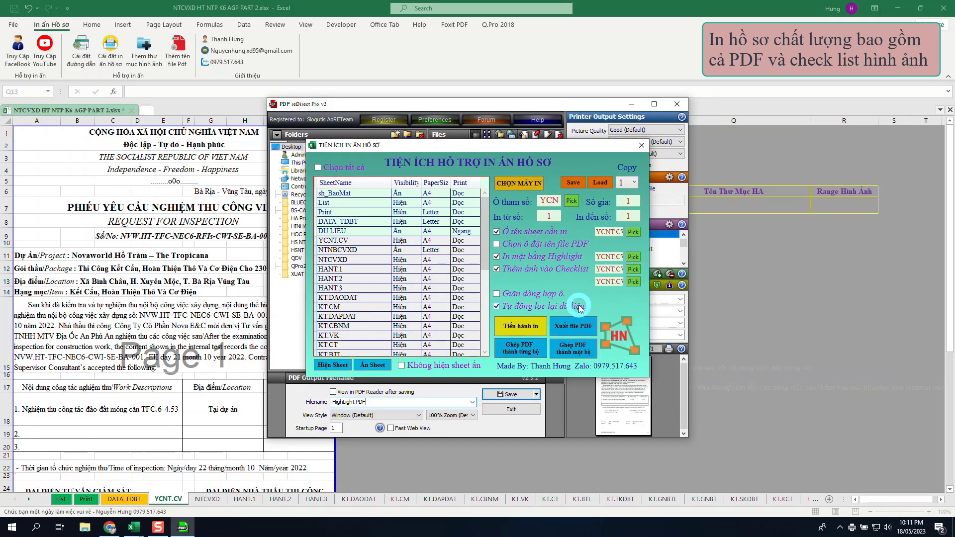
- Set the end number to 20 and print the selected sheets for numbers 1 to 20
left_click(630, 215)
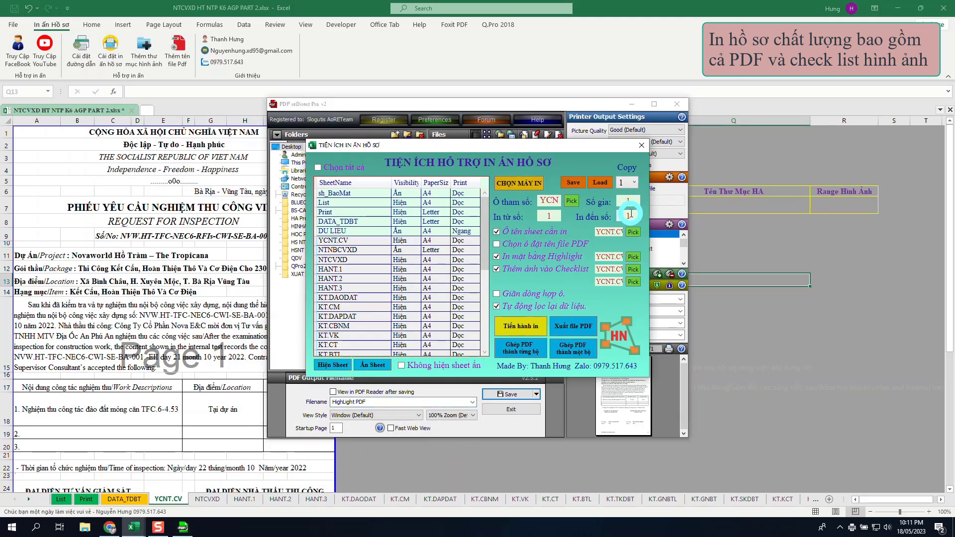
left_click(677, 104)
type("20")
left_click(520, 325)
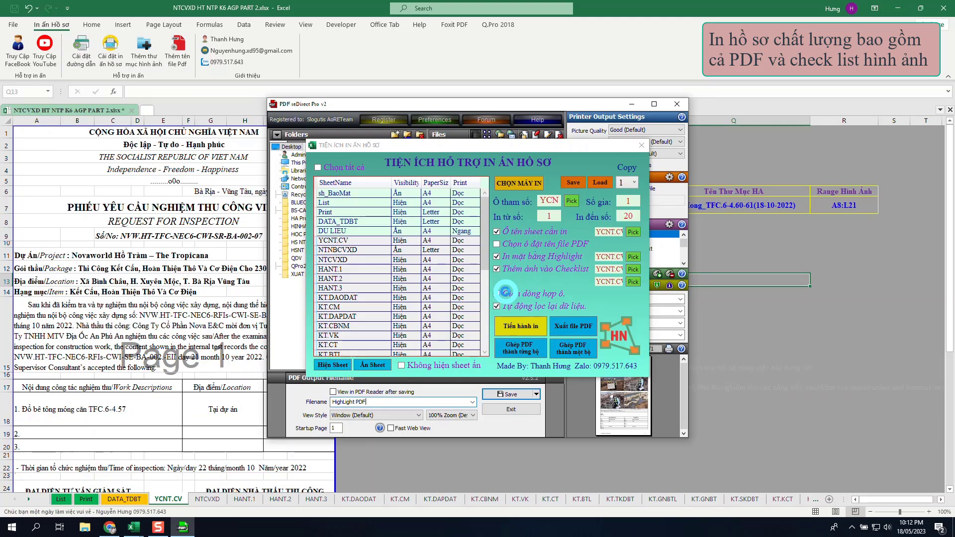
- Close the print utility and save the collected print output in PDF reDirect Pro as HighLight PDF
left_click(642, 146)
left_click(183, 527)
left_click(512, 393)
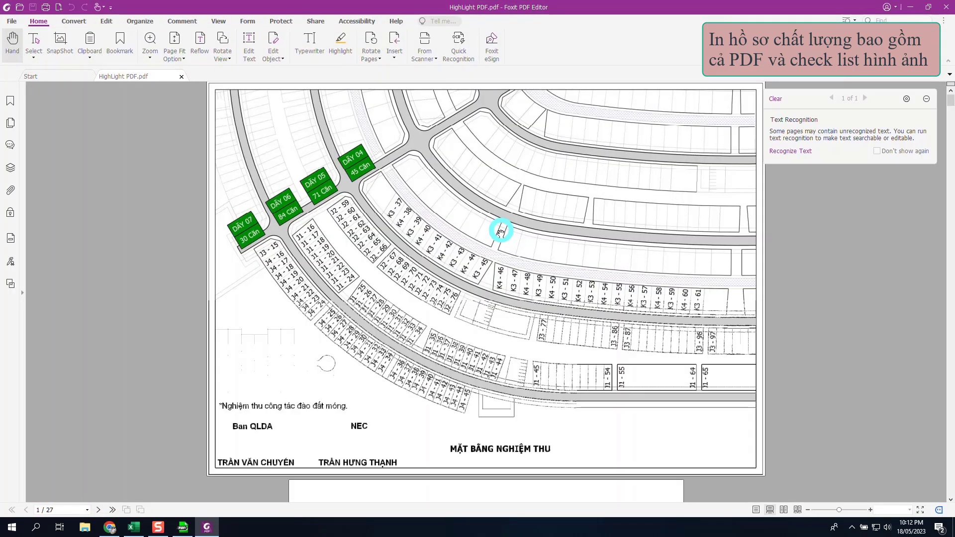
- Look through the saved HighLight PDF, examining the highlighted plans, inspection forms and photo checklists, and close it
left_click(534, 304)
scroll(552, 259, "down", 15)
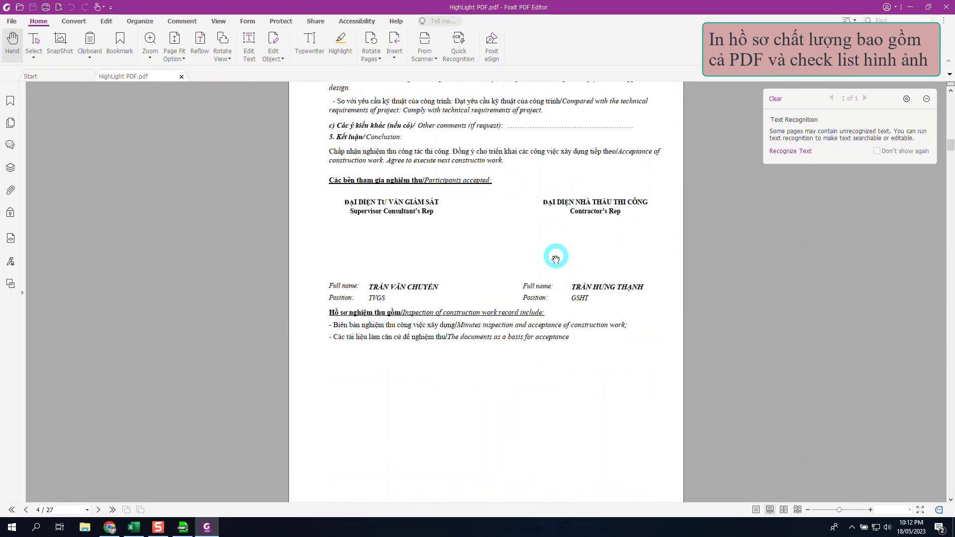
scroll(556, 257, "down", 15)
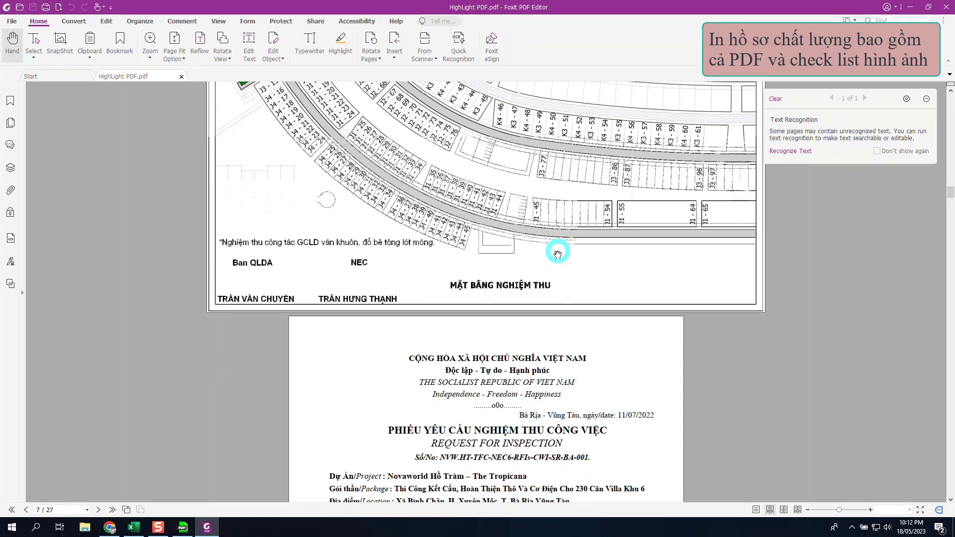
scroll(558, 254, "down", 15)
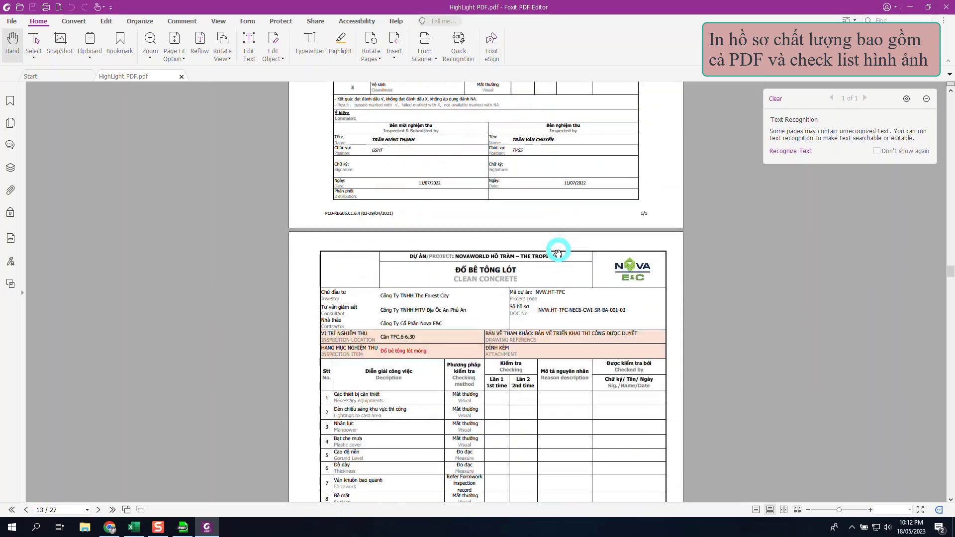
scroll(558, 252, "down", 10)
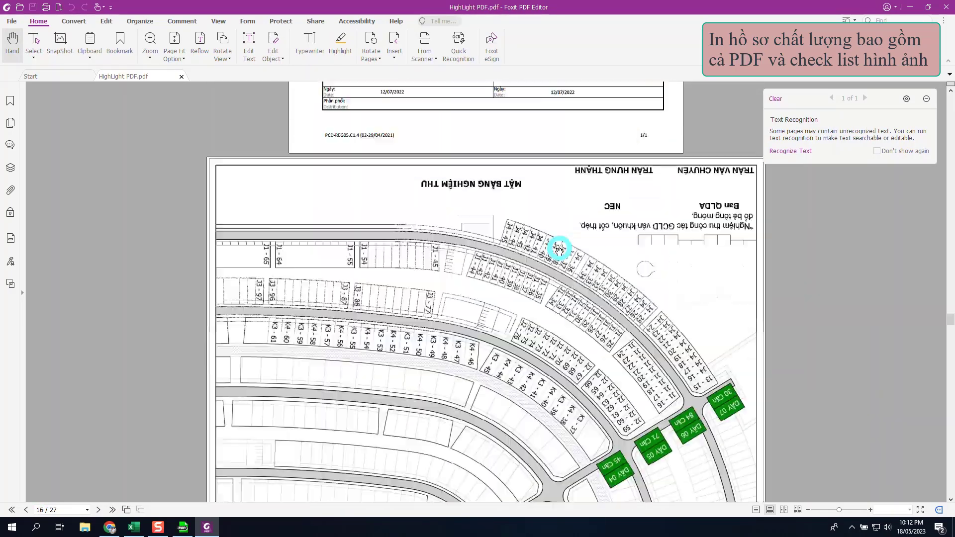
scroll(558, 249, "down", 20)
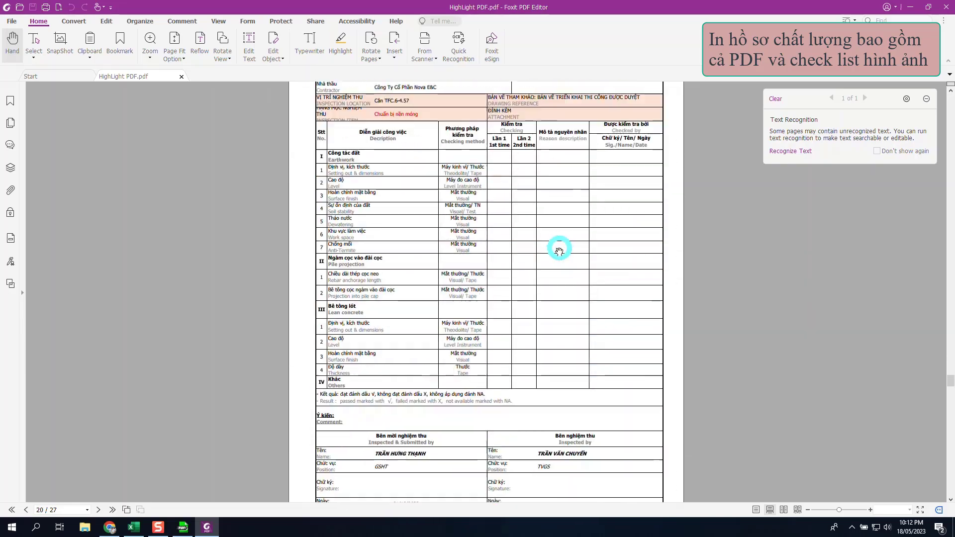
scroll(563, 253, "down", 20)
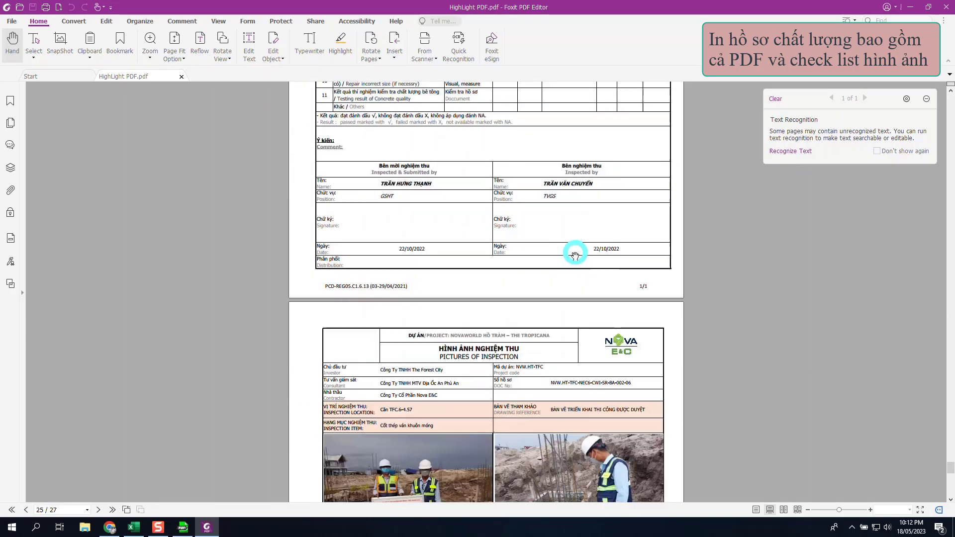
scroll(575, 255, "down", 5)
left_click(947, 7)
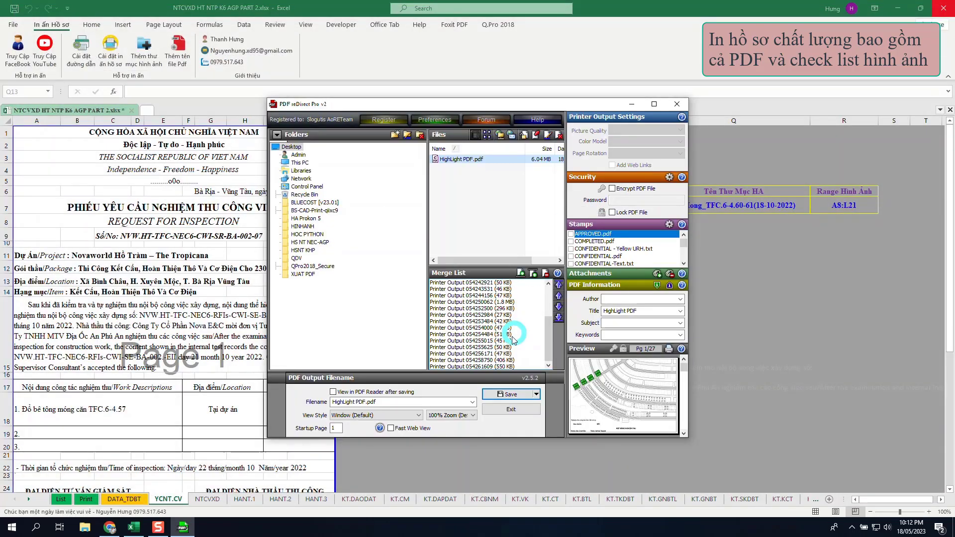
- Close PDF reDirect and set up a new print run with parameter cell M7, end number 20 and sheet-name cell N7
left_click(683, 102)
left_click(567, 203)
left_click(297, 180)
left_click(204, 137)
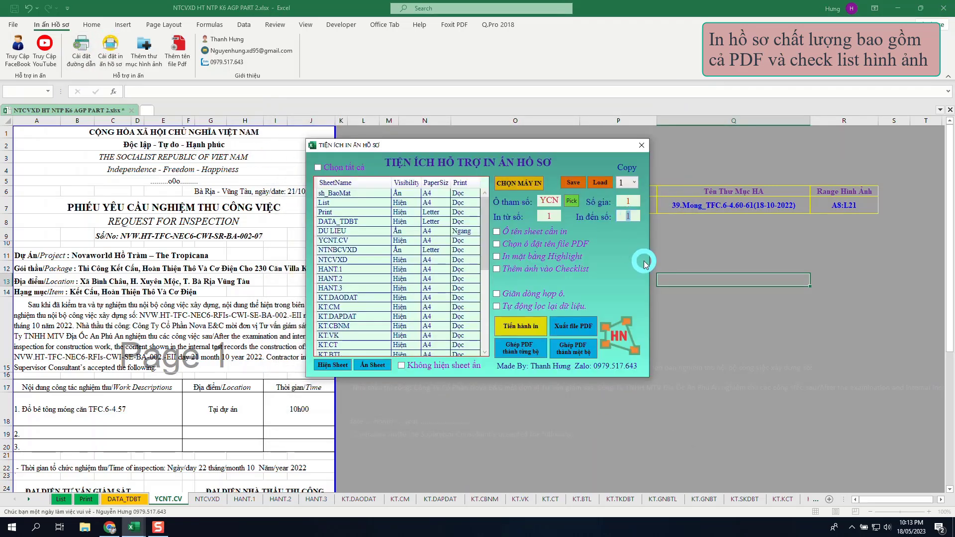
left_click(214, 139)
- Take the exported PDF file names from cell O7 and enable highlight plan printing with cell P7 as its source
left_click(550, 210)
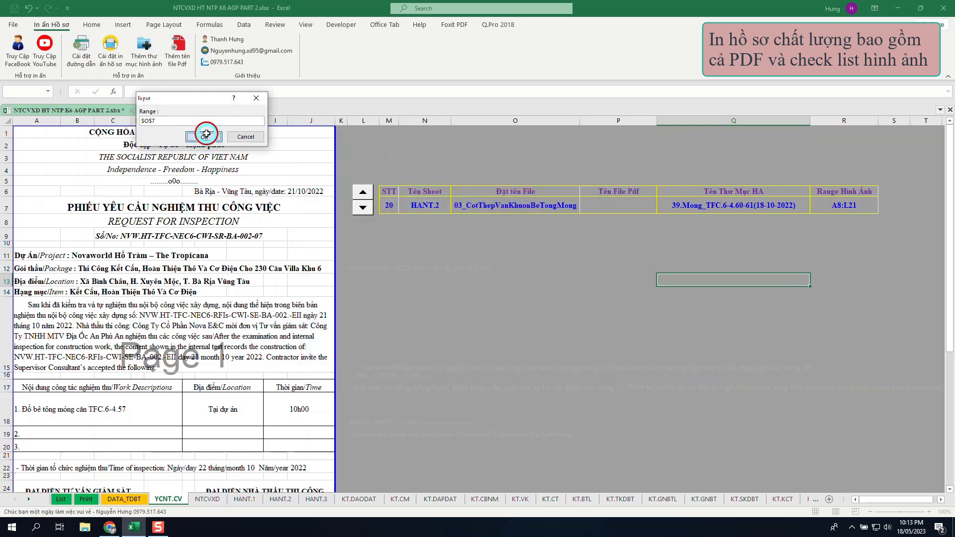
left_click(207, 136)
left_click(602, 259)
left_click(632, 257)
left_click(643, 210)
left_click(217, 136)
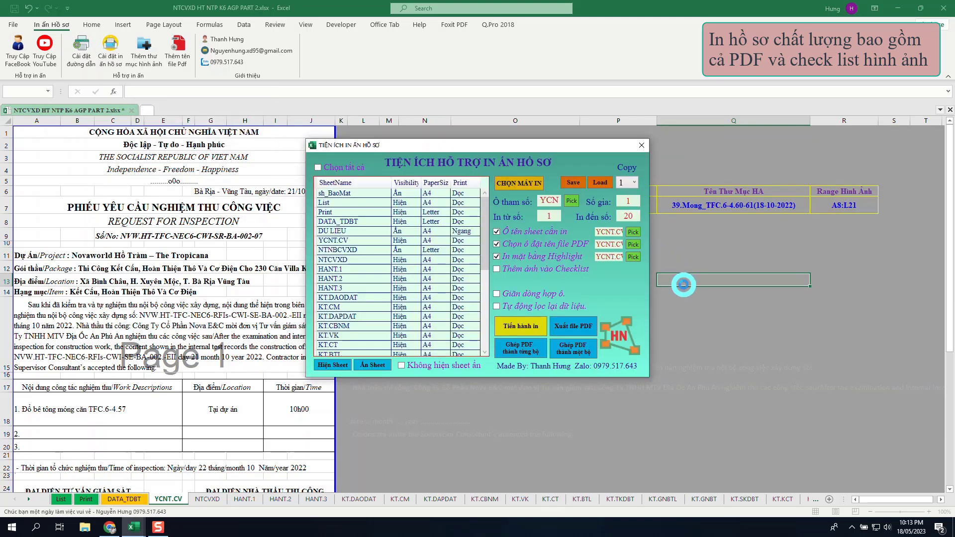
- Set the checklist photos to use folder cell Q7 and image range cell R7, and select YCNT.CV and all sheets below it
left_click(556, 270)
left_click(213, 139)
left_click(634, 282)
left_click(841, 209)
left_click(212, 138)
left_click(345, 241)
left_click_drag(375, 294, 481, 345)
- Permanently delete all existing files in the XUAT PDF folder on the Desktop
left_click(93, 528)
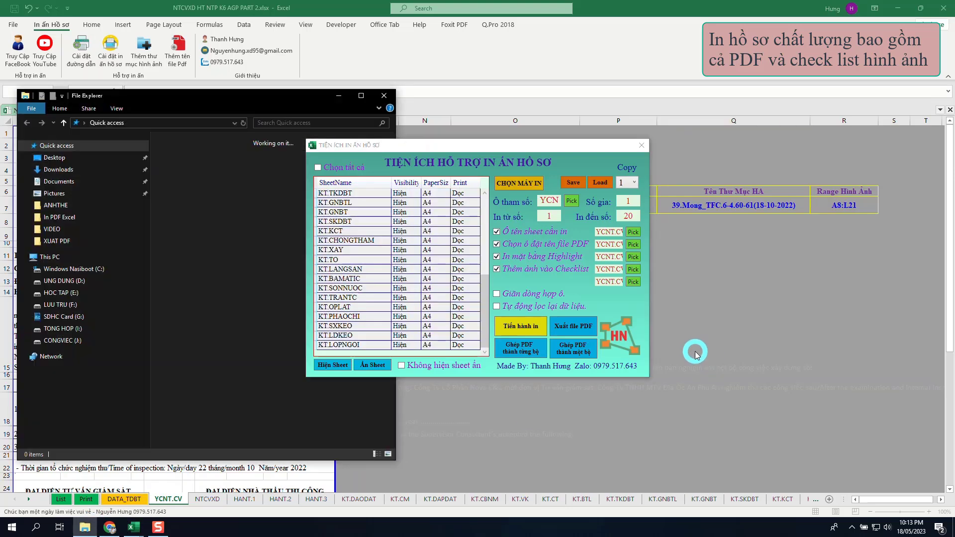
left_click(85, 158)
double_click(205, 243)
key("ctrl+a")
key("shift+Delete")
- Move the print utility clear of the folder window and export the selected sheets as PDF files into the XUAT PDF folder
left_click_drag(498, 146, 807, 256)
left_click(516, 270)
left_click_drag(739, 259, 722, 265)
left_click(342, 95)
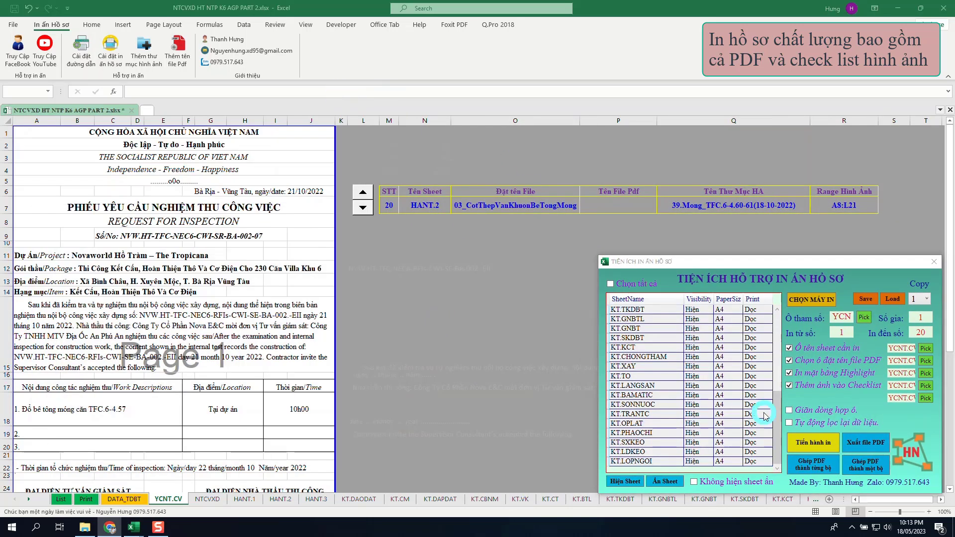
left_click(877, 442)
scroll(441, 335, "down", 3)
left_click(494, 356)
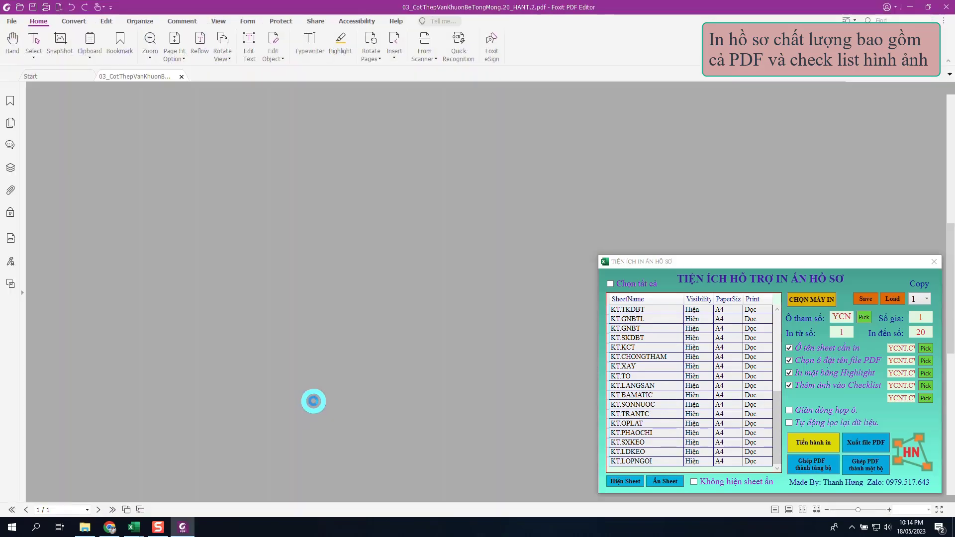
- Check the exported photo checklist 03_CotThepVanKhuonBeTongMong.20_HANT.2.pdf and the 03_CotThepVanKhuonBeTongMong.0_HightLight.pdf plan
scroll(415, 226, "down", 8)
scroll(412, 230, "up", 8)
scroll(412, 229, "down", 7)
left_click(945, 7)
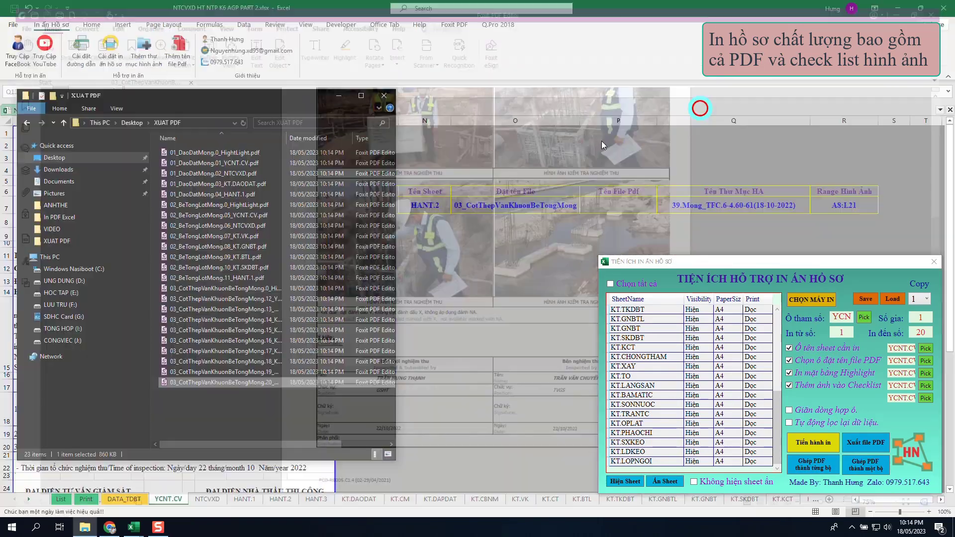
left_click(260, 311)
left_click_drag(289, 136, 334, 135)
double_click(290, 288)
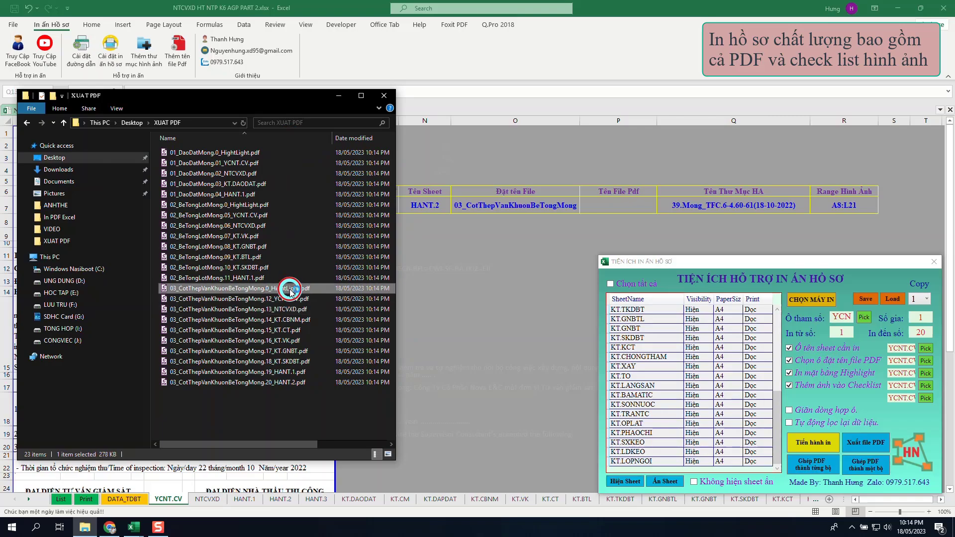
key("alt+F4")
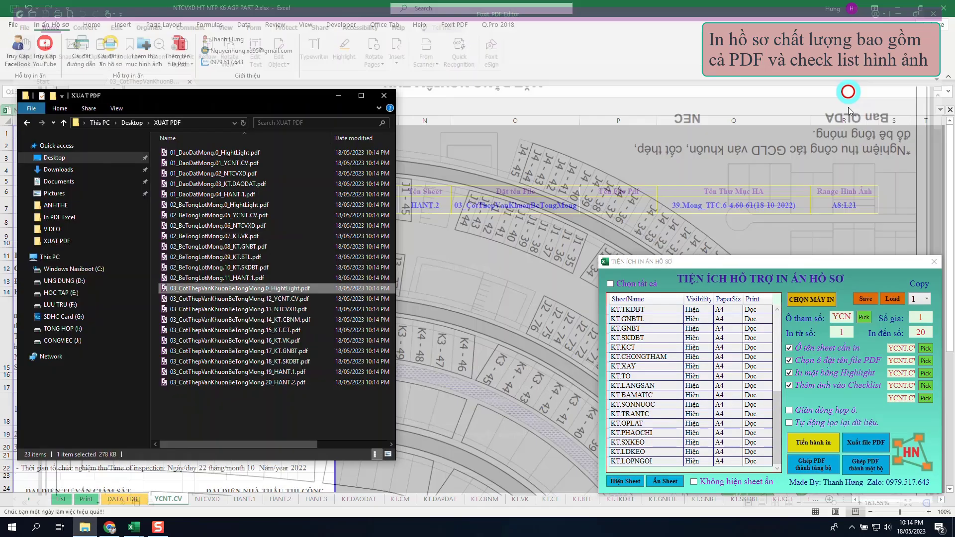
- Merge the exported PDFs in the XUAT PDF folder into separate record sets
left_click_drag(796, 262, 702, 233)
left_click(719, 437)
scroll(418, 309, "down", 2)
left_click(459, 337)
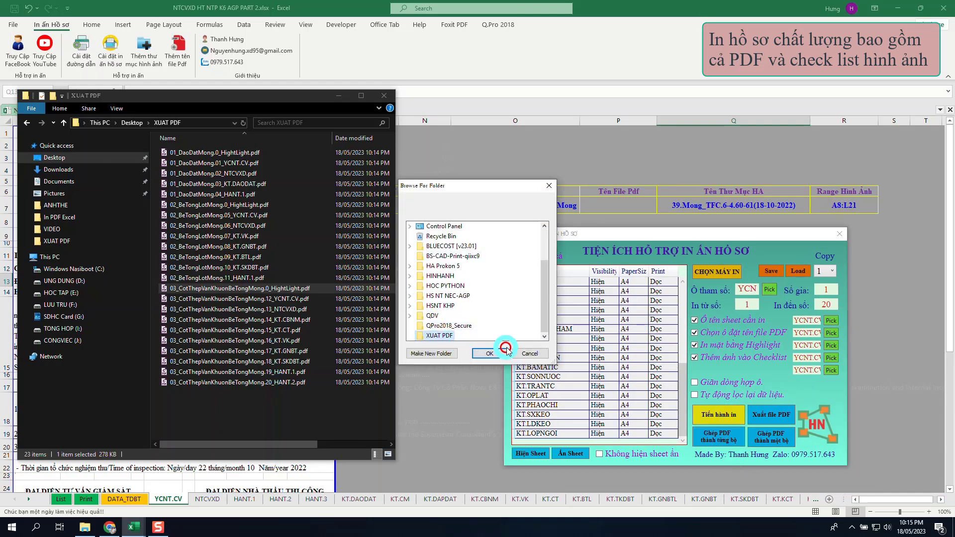
left_click(490, 353)
left_click(550, 300)
- Open HOSO_01_DaoDatMong.pdf from the merged output folder, close the print utility and examine the record set to its last page
double_click(260, 153)
double_click(228, 153)
scroll(400, 228, "down", 20)
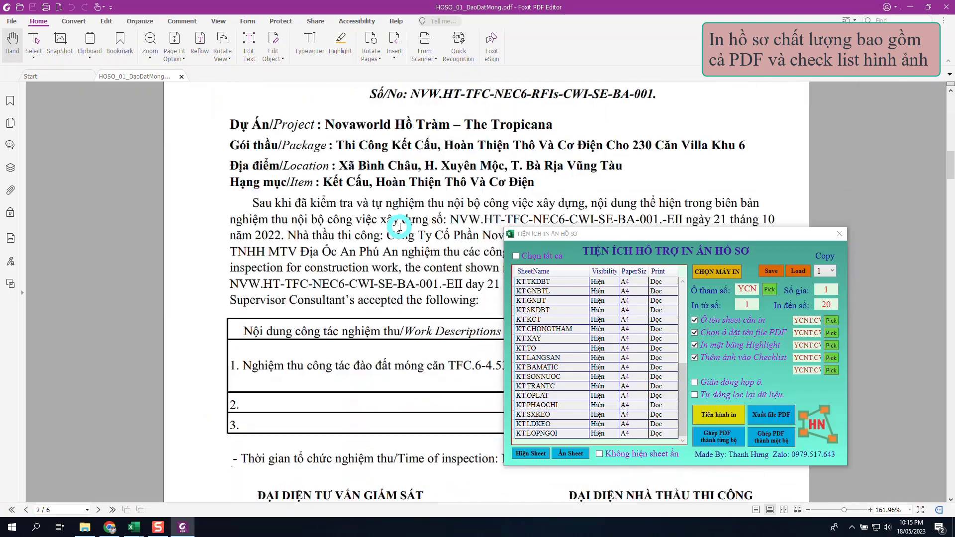
left_click(839, 234)
left_click(184, 527)
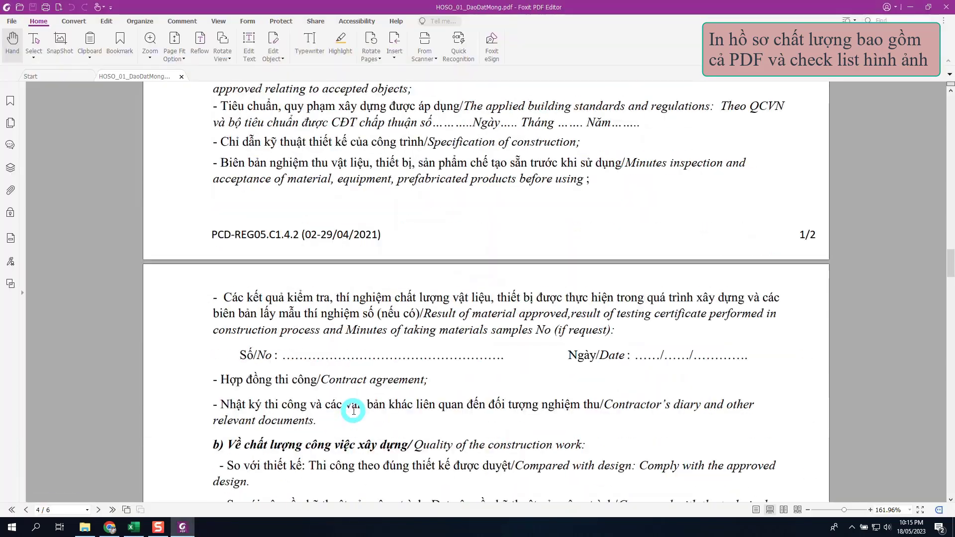
scroll(352, 411, "down", 20)
scroll(433, 316, "down", 8)
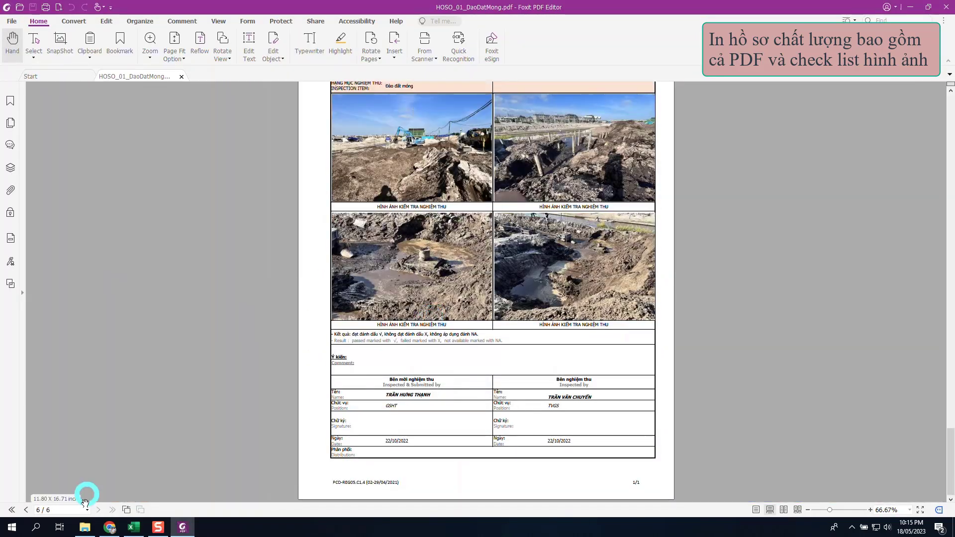
- Open HOSO_02_BeTongLotMong.pdf and examine its pages through to the inspection photos
left_click(86, 528)
double_click(236, 167)
scroll(547, 294, "down", 20)
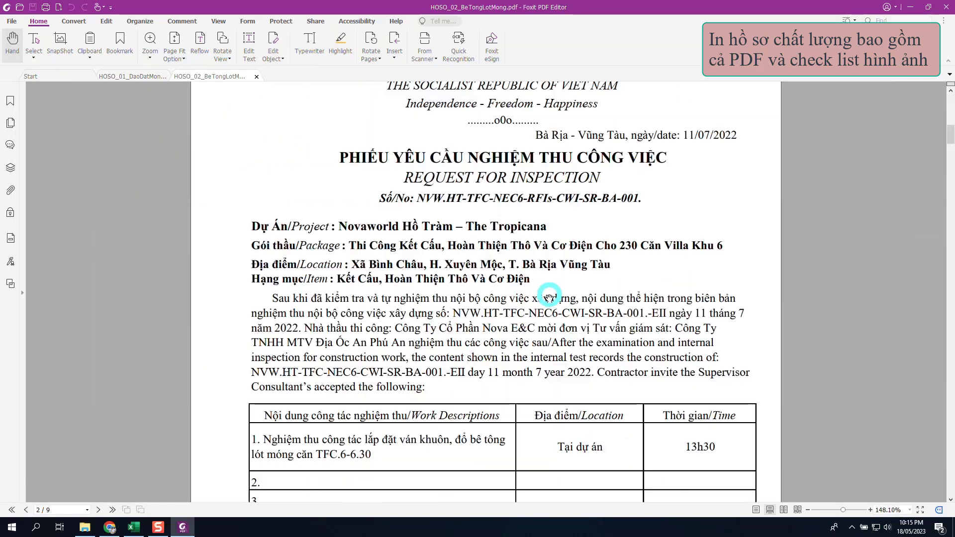
scroll(550, 294, "down", 20)
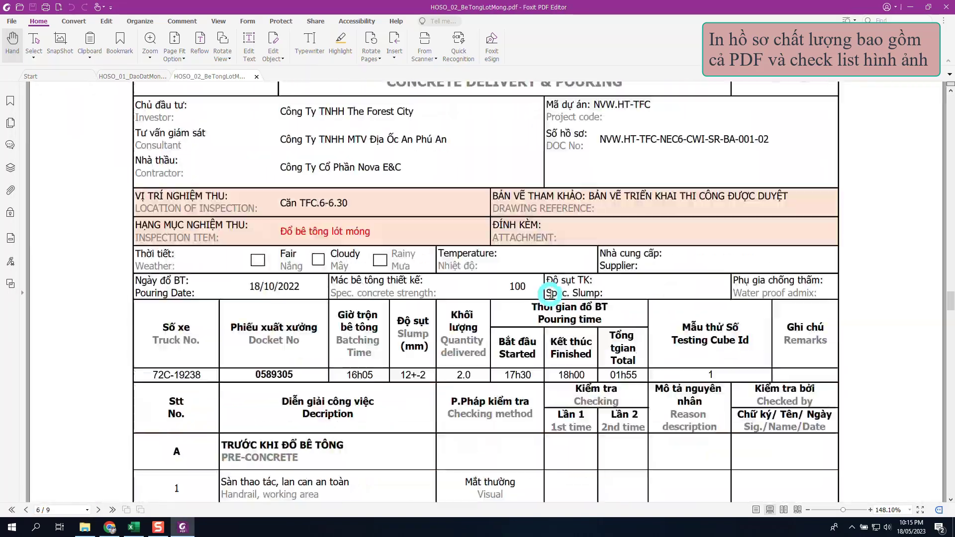
scroll(548, 299, "down", 3)
scroll(548, 299, "down", 5)
- Open HOSO_03_CotThepVanKhuonBeTongMong.pdf, examine its pages through to the inspection photos, and close the PDF editor
left_click(86, 527)
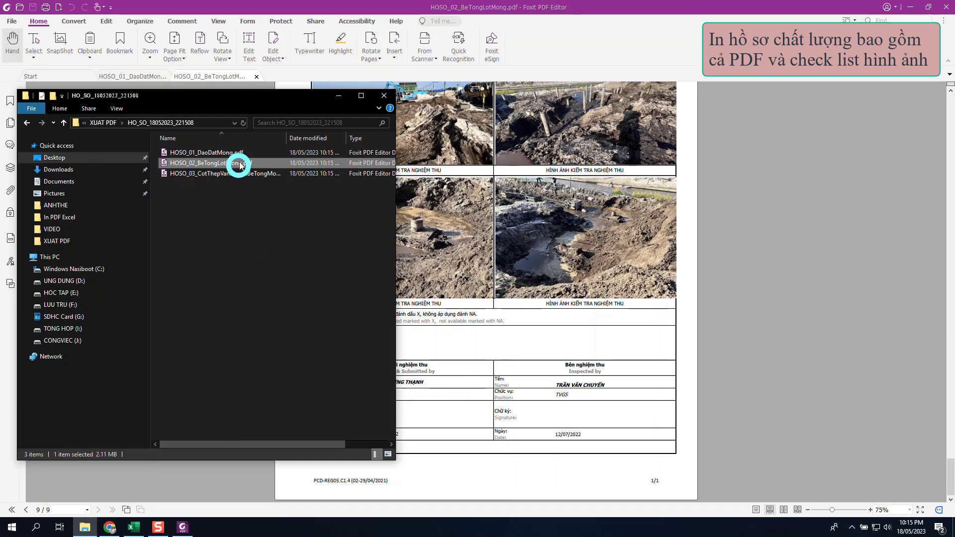
key("Return")
scroll(484, 291, "down", 20)
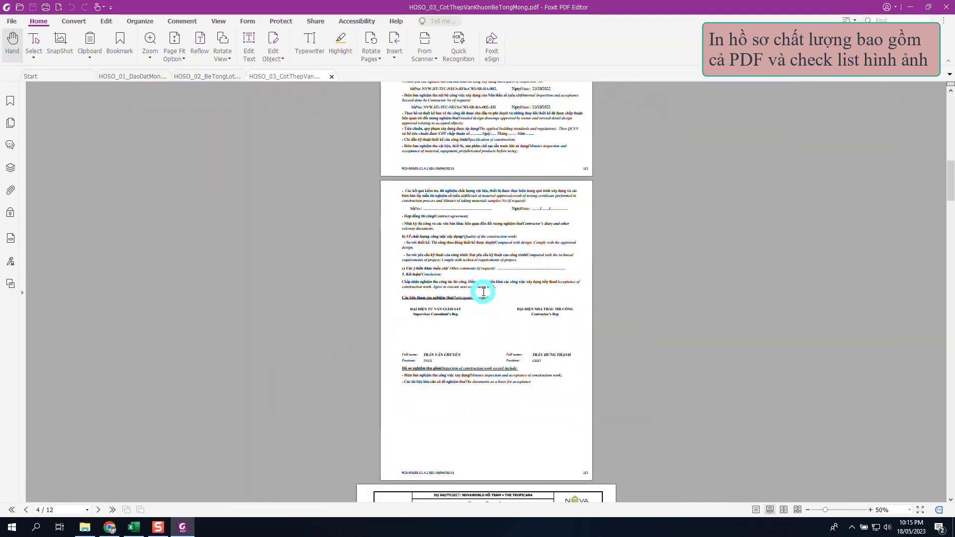
scroll(483, 291, "down", 20)
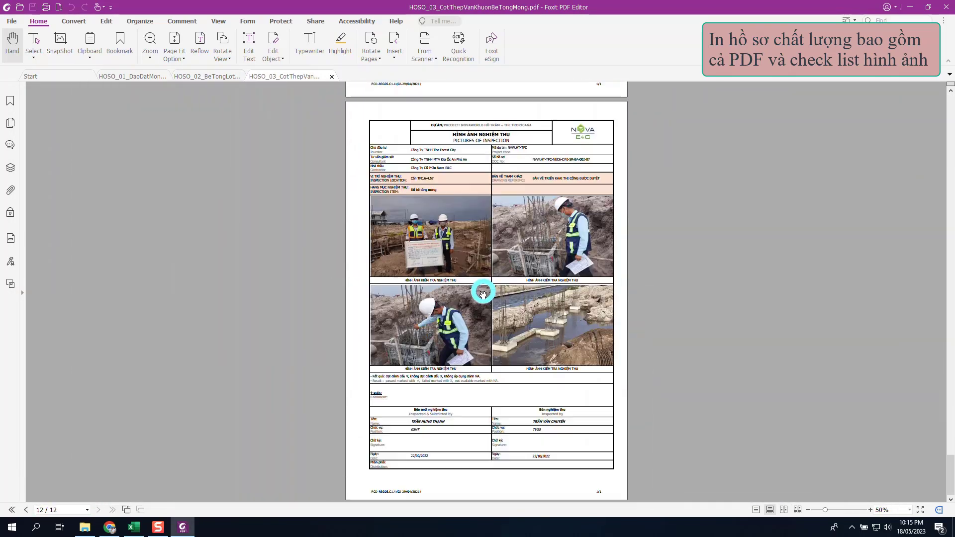
scroll(477, 287, "up", 5)
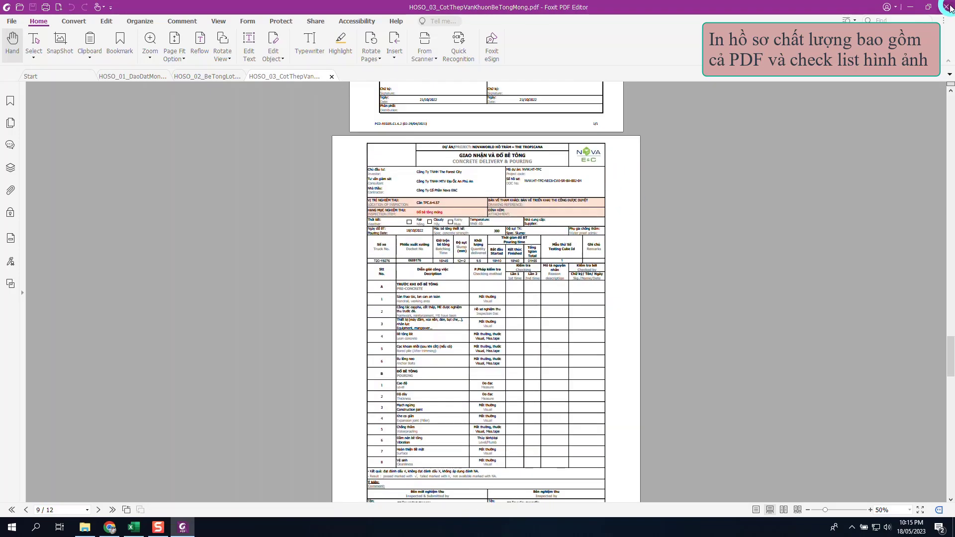
key("alt+F4")
- Back in the Excel workbook, use the print utility to merge all PDFs in the XUAT PDF folder into one file
left_click(133, 526)
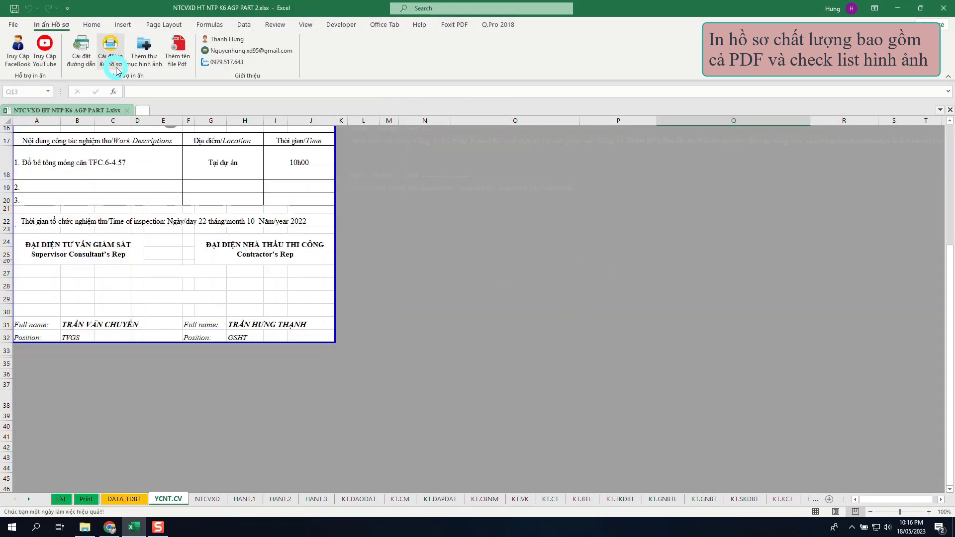
left_click(109, 58)
left_click(576, 352)
left_click(446, 336)
left_click(489, 354)
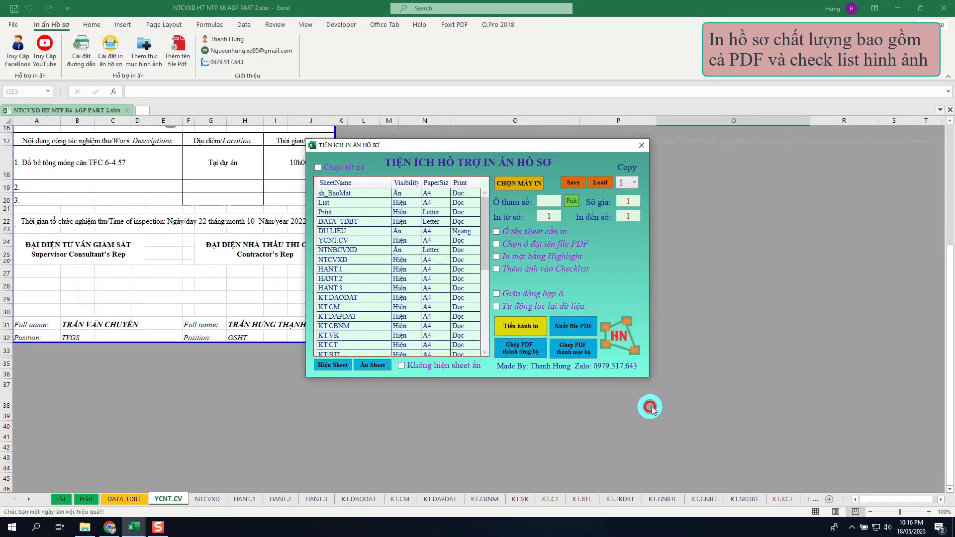
left_click(552, 295)
- Open MergedPDF_18052023_221607.pdf and look through its combined pages
left_click(85, 528)
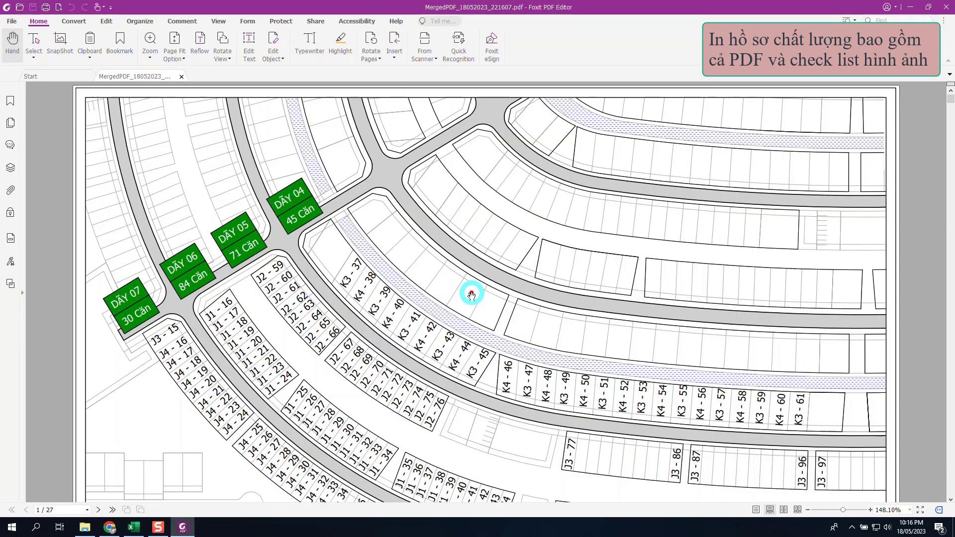
scroll(458, 305, "down", 10)
scroll(489, 266, "down", 10)
mouse_move(951, 133)
left_mouse_down()
mouse_move(949, 451)
mouse_move(940, 473)
mouse_move(904, 118)
mouse_move(950, 145)
left_mouse_up()
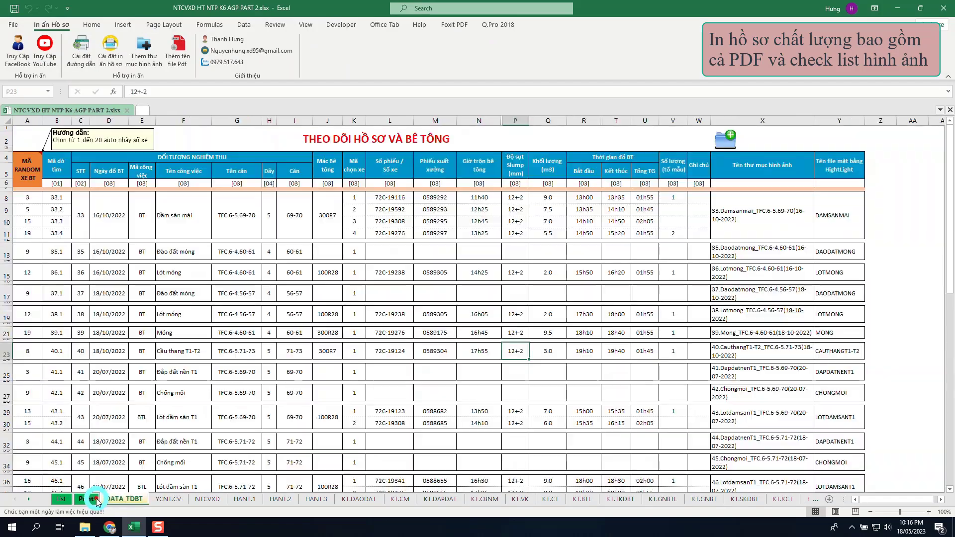
- View the Print sheet and the List sheet of the quality record workbook
left_click(85, 500)
left_click(61, 499)
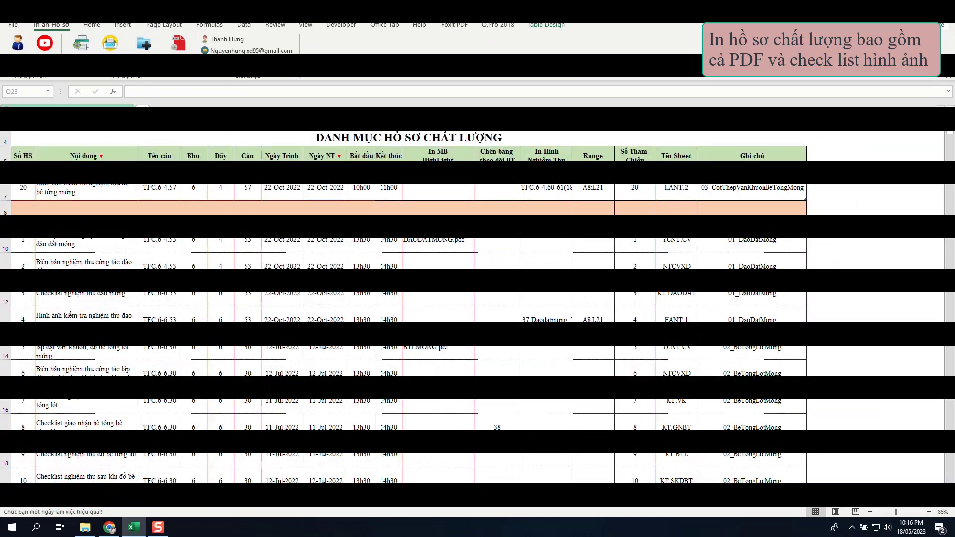